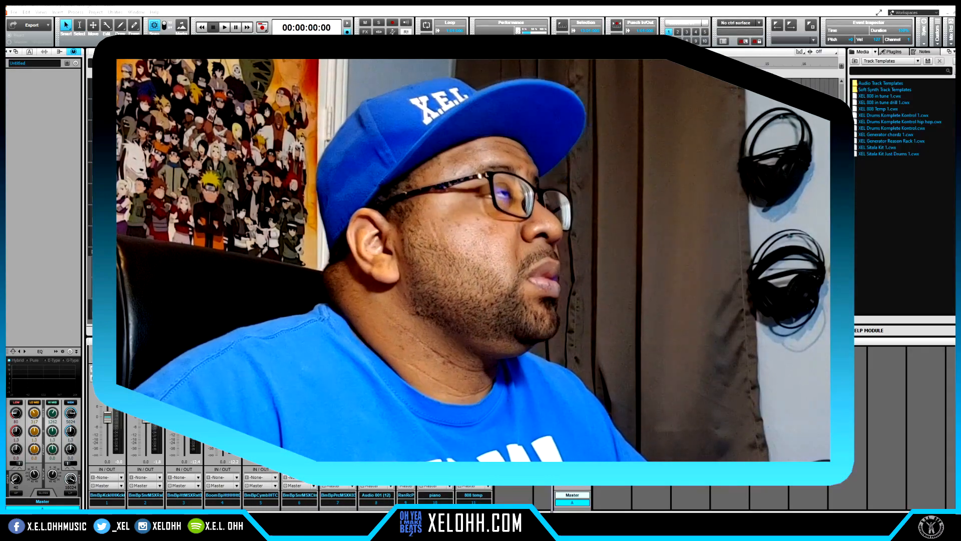
- Play the four-bar beat from the start to hear the loop, and stop playback
{"action": "left_click", "coordinate": [411, 8]}
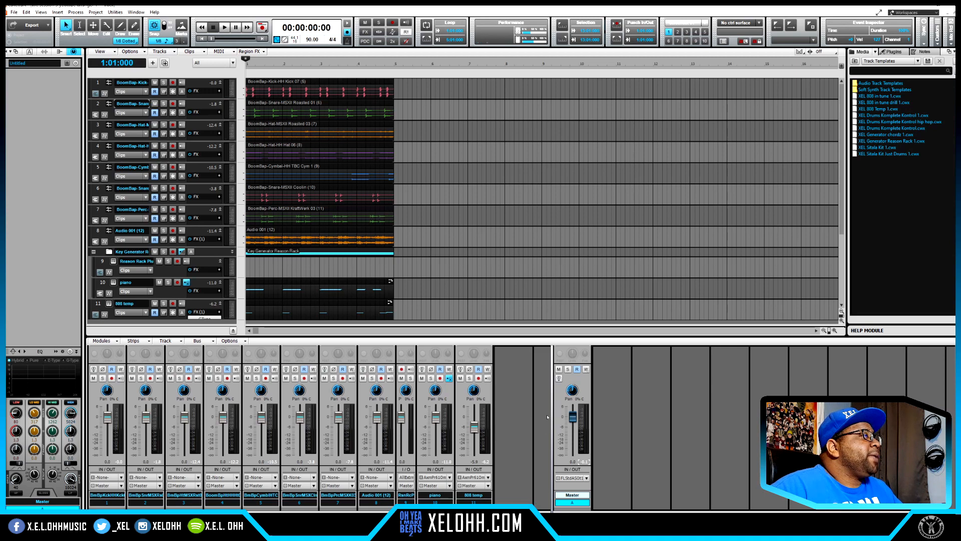
{"action": "scroll", "coordinate": [541, 416], "scroll_direction": "up", "scroll_amount": 3}
{"action": "scroll", "coordinate": [536, 395], "scroll_direction": "down", "scroll_amount": 3}
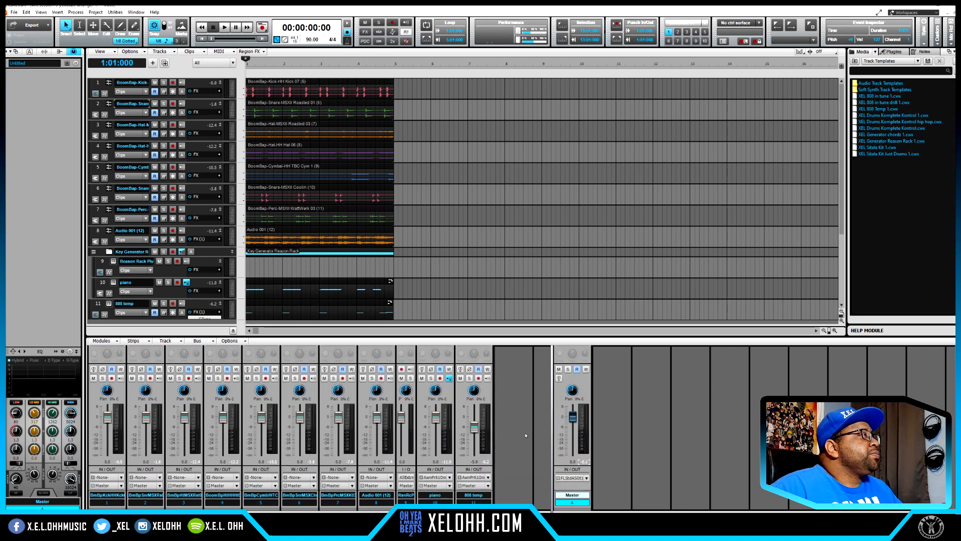
{"action": "key", "text": "space"}
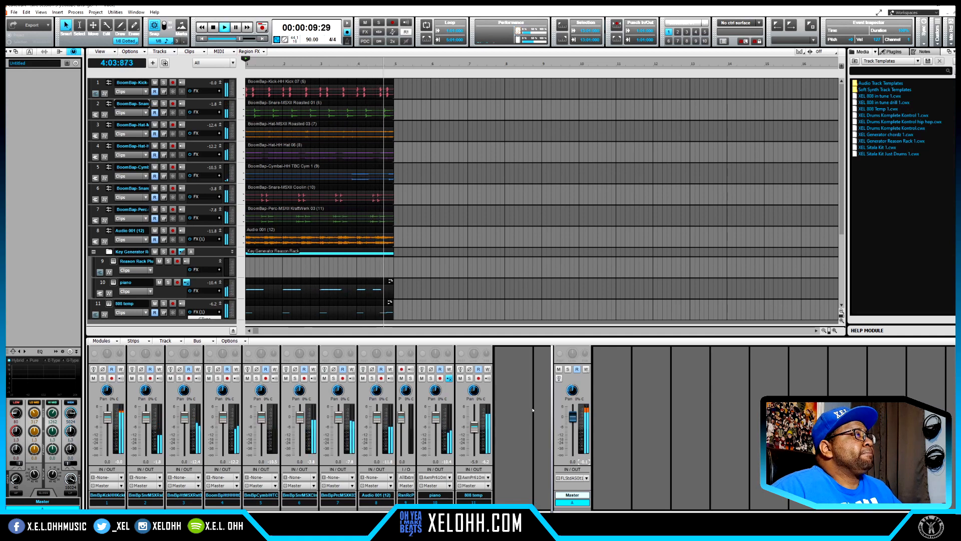
{"action": "key", "text": "space"}
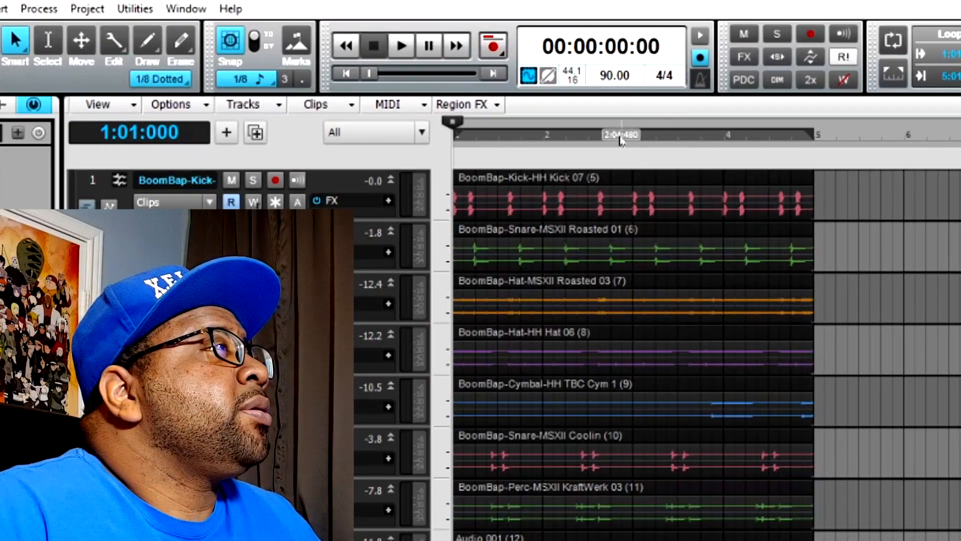
- Show the Arranger and insert an Intro section spanning the four-bar loop
{"action": "left_click", "coordinate": [679, 158]}
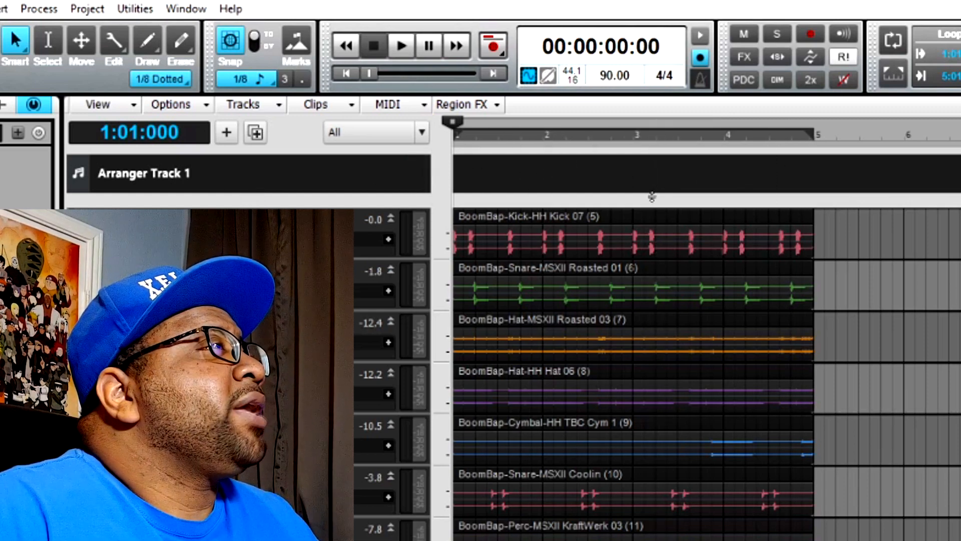
{"action": "key", "text": "ctrl+z"}
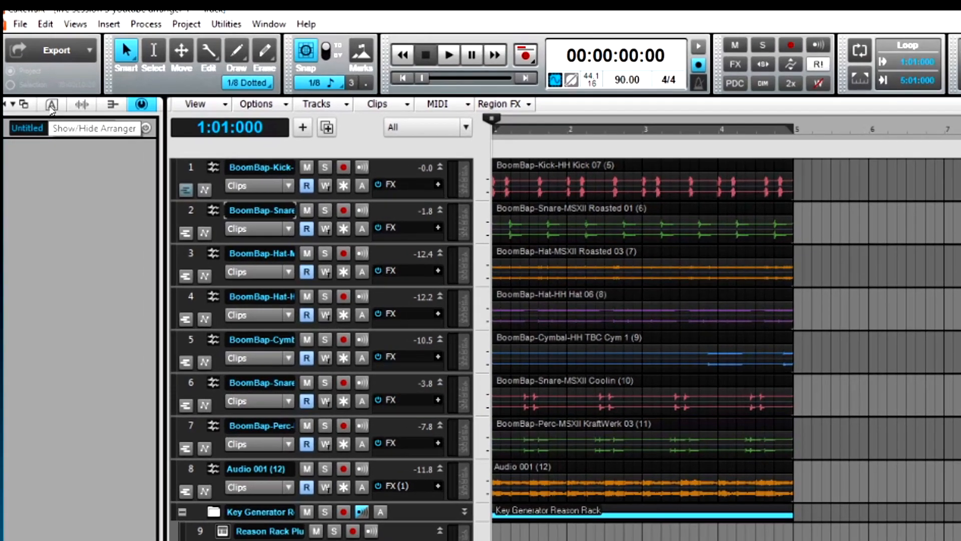
{"action": "left_click", "coordinate": [51, 104]}
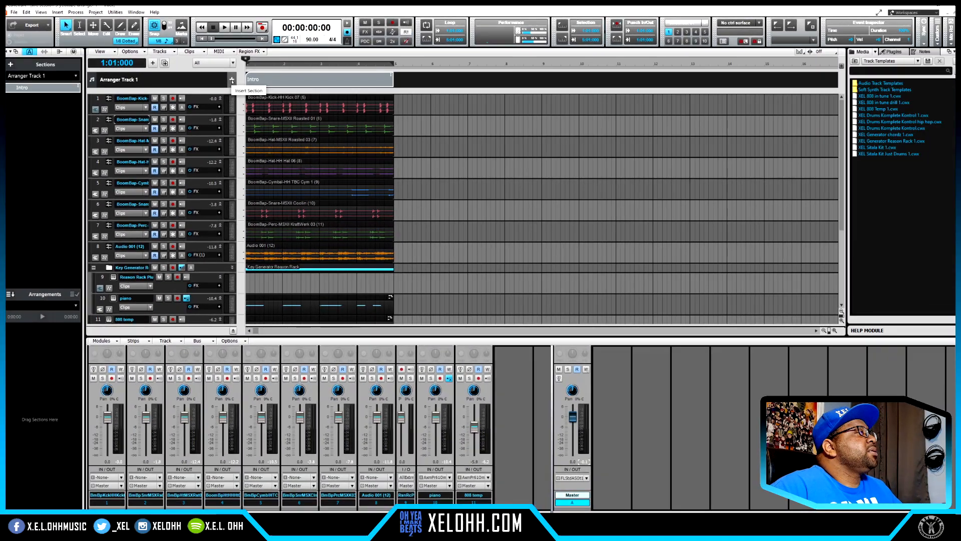
{"action": "left_click", "coordinate": [463, 162]}
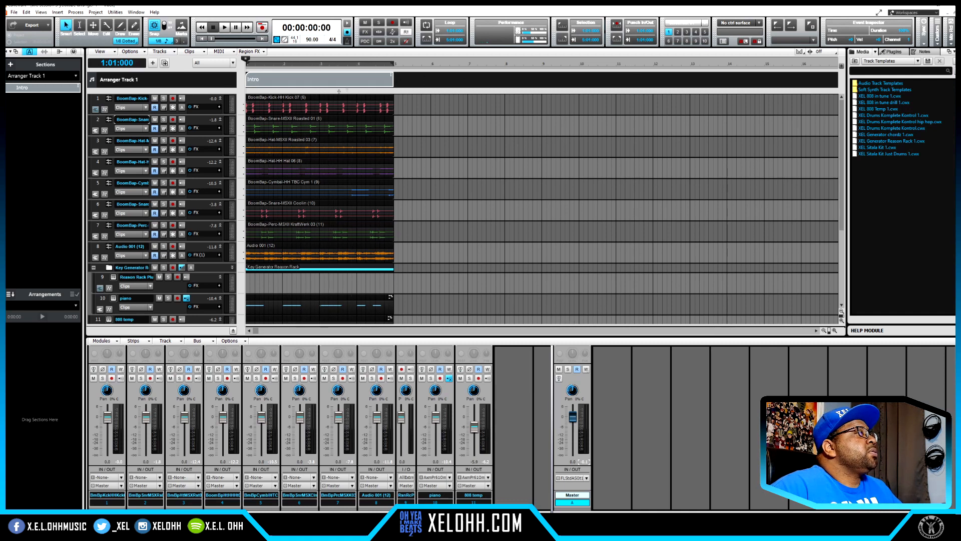
- Duplicate the Intro section with its clips three times so the sections fill the project through bar 16
{"action": "left_click", "coordinate": [316, 78]}
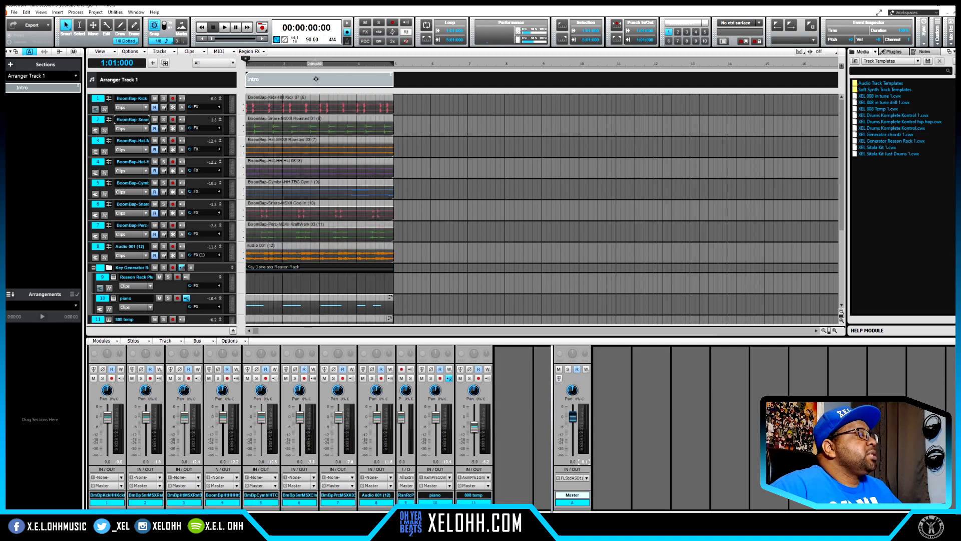
{"action": "key", "text": "ctrl+d"}
{"action": "key", "text": "ctrl+d"}
{"action": "key", "text": "ctrl+d"}
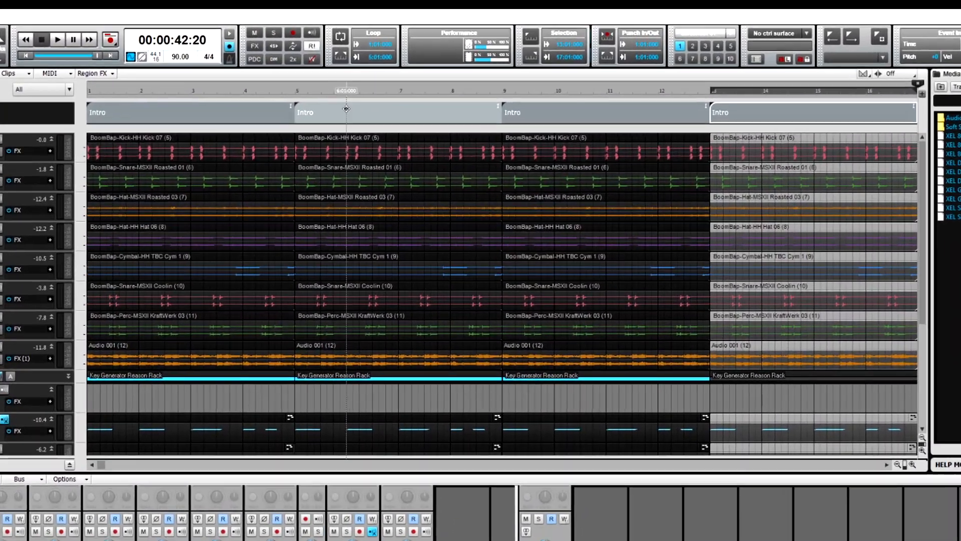
- Assign the section types Pre-Chorus, Verse and Ending to the second, third and fourth sections of Arranger Track 1
{"action": "right_click", "coordinate": [348, 109]}
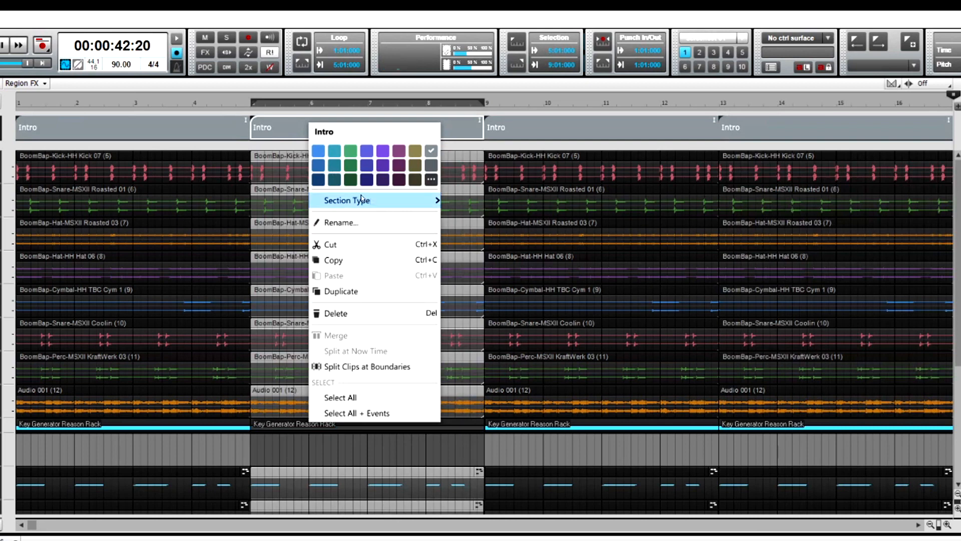
{"action": "mouse_move", "coordinate": [367, 205]}
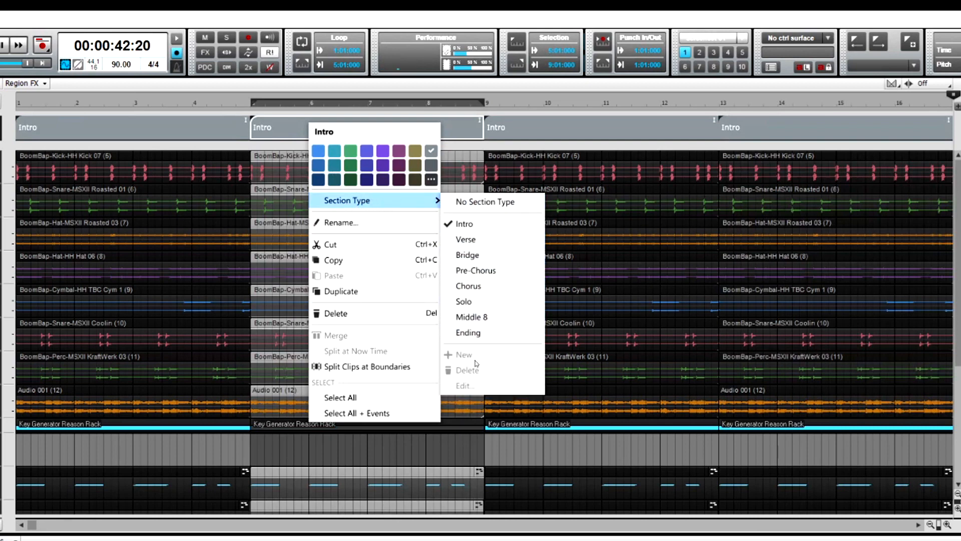
{"action": "left_click", "coordinate": [491, 274]}
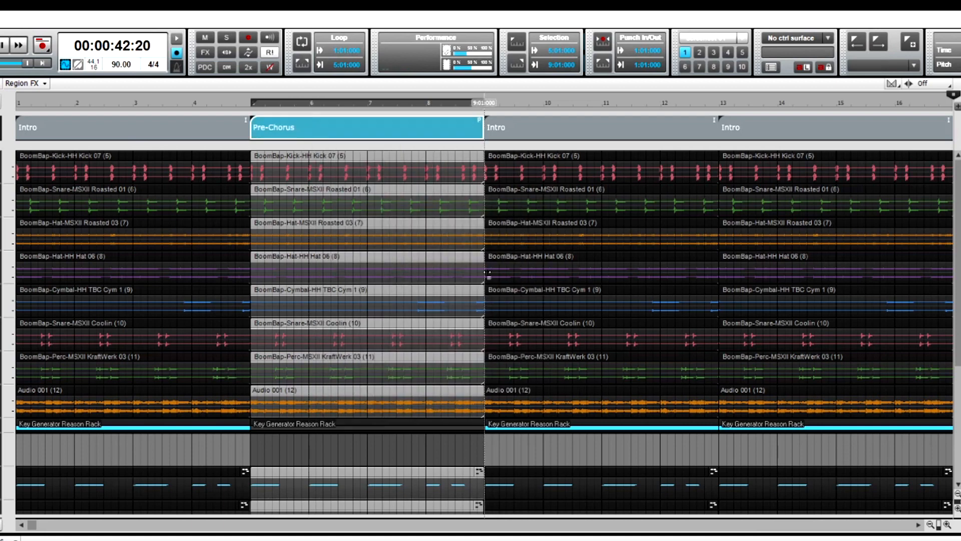
{"action": "right_click", "coordinate": [533, 128]}
{"action": "mouse_move", "coordinate": [507, 204]}
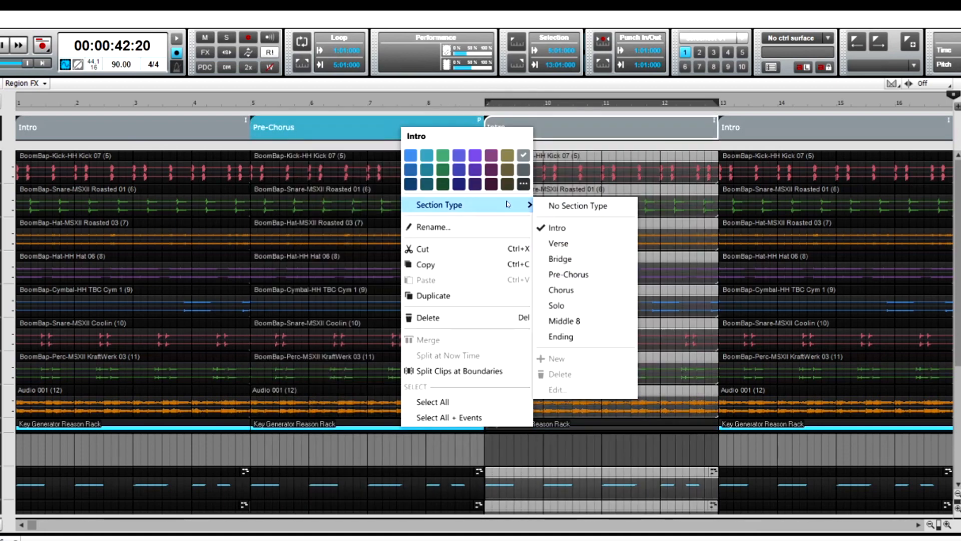
{"action": "left_click", "coordinate": [582, 244]}
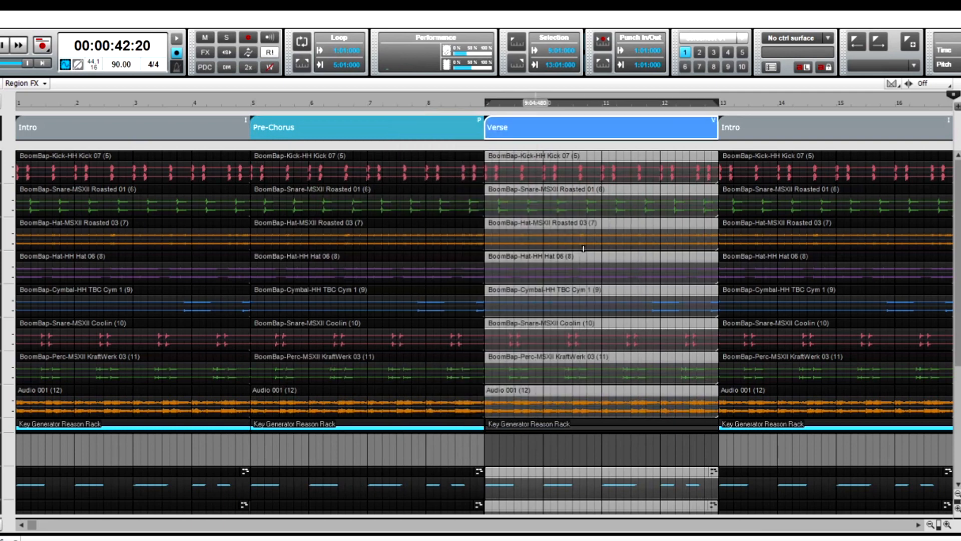
{"action": "right_click", "coordinate": [755, 127]}
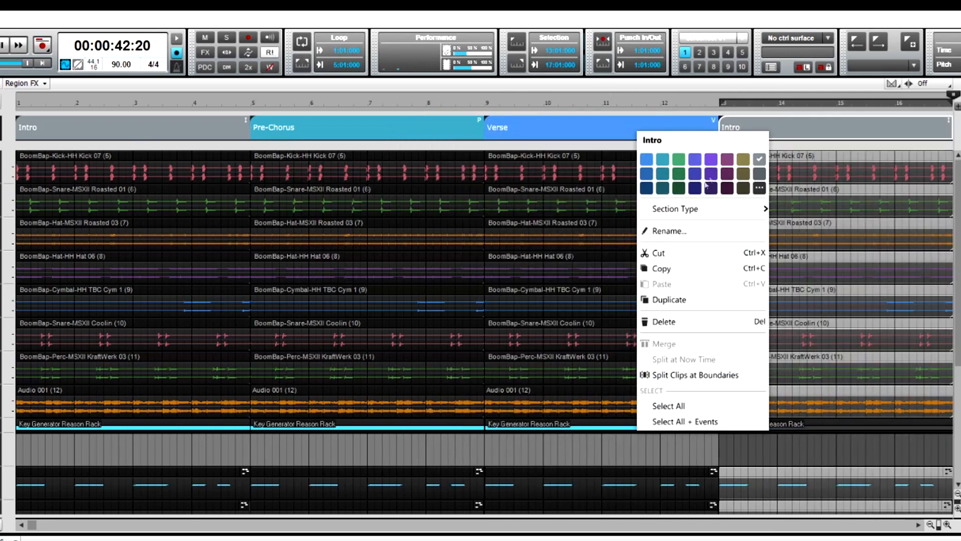
{"action": "mouse_move", "coordinate": [701, 215]}
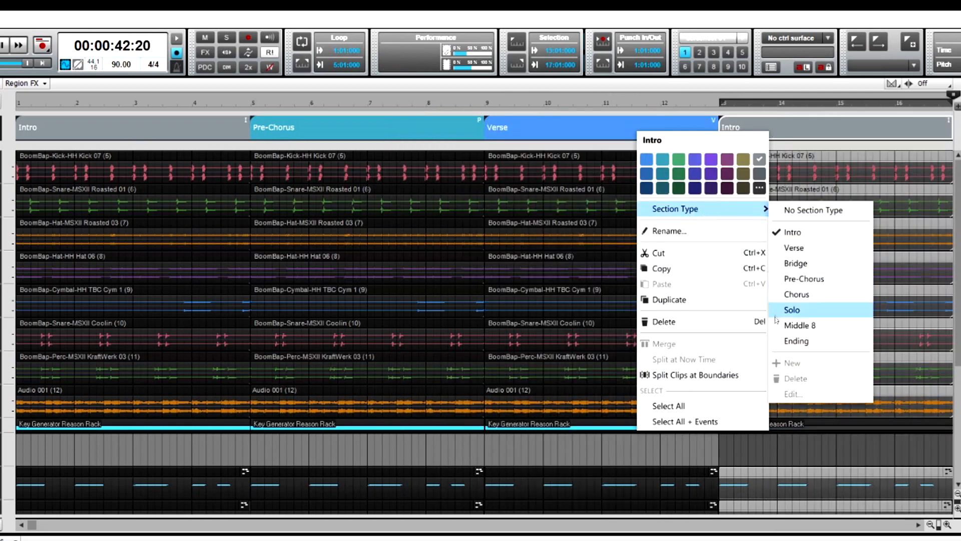
{"action": "left_click", "coordinate": [796, 340]}
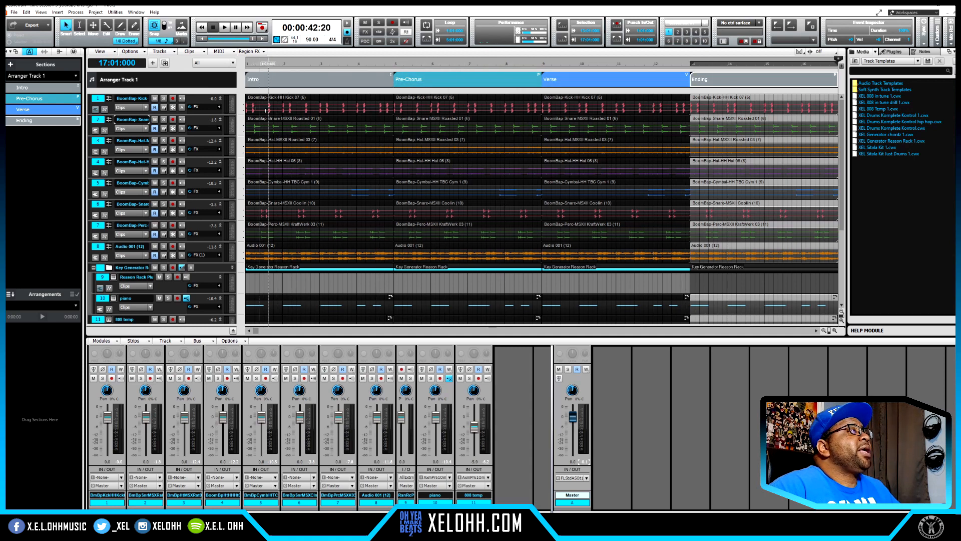
- Add a second arranger track and draw two adjoining sections, from bar 1 to about bar 7 and from there to about bar 15
{"action": "right_click", "coordinate": [155, 82]}
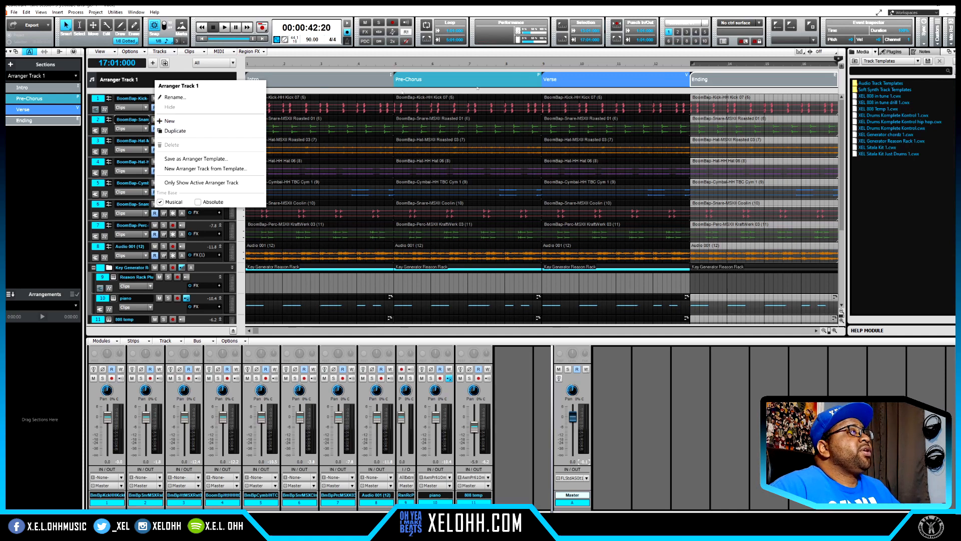
{"action": "left_click", "coordinate": [181, 121]}
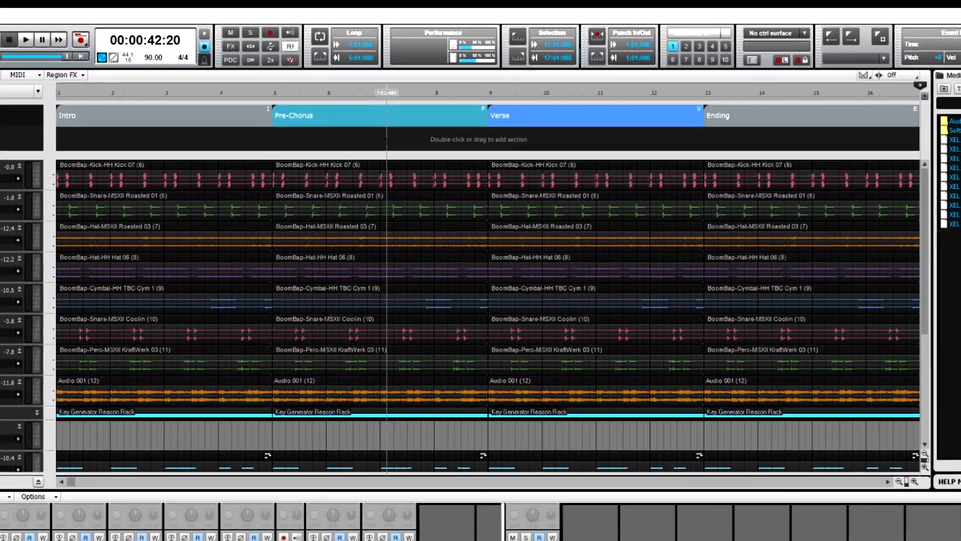
{"action": "left_click_drag", "start_coordinate": [386, 139], "coordinate": [15, 189]}
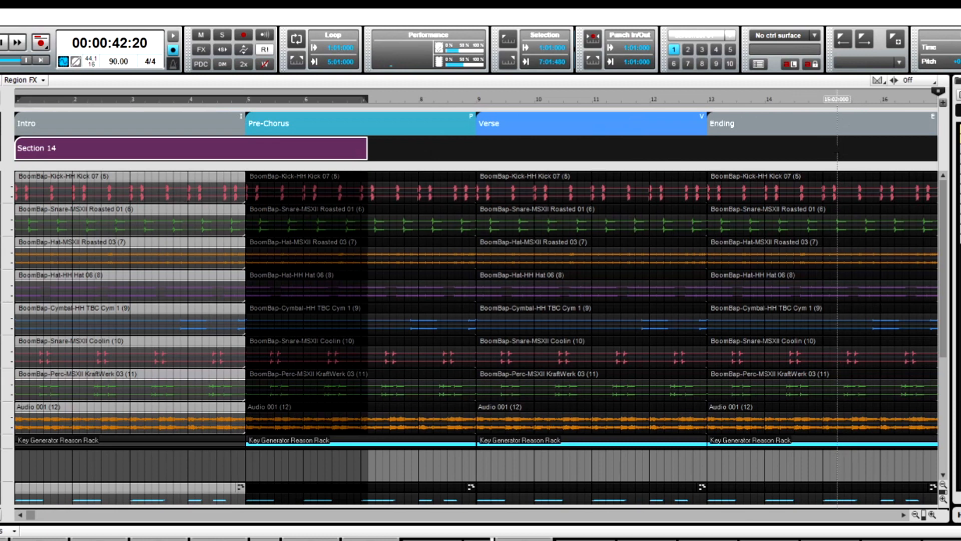
{"action": "left_click_drag", "start_coordinate": [830, 150], "coordinate": [368, 150]}
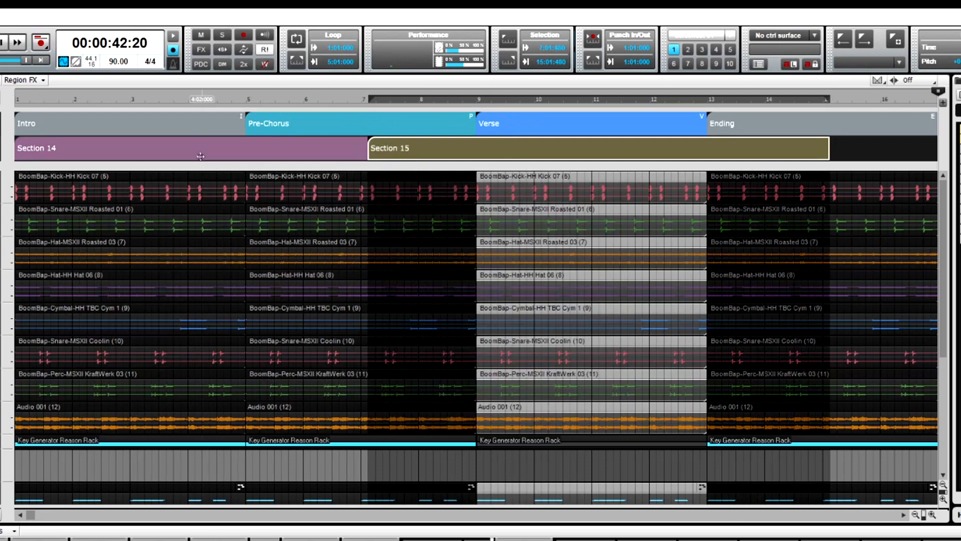
- Set the second arranger track's first section type to Solo and its second section type to Middle 8
{"action": "right_click", "coordinate": [179, 146]}
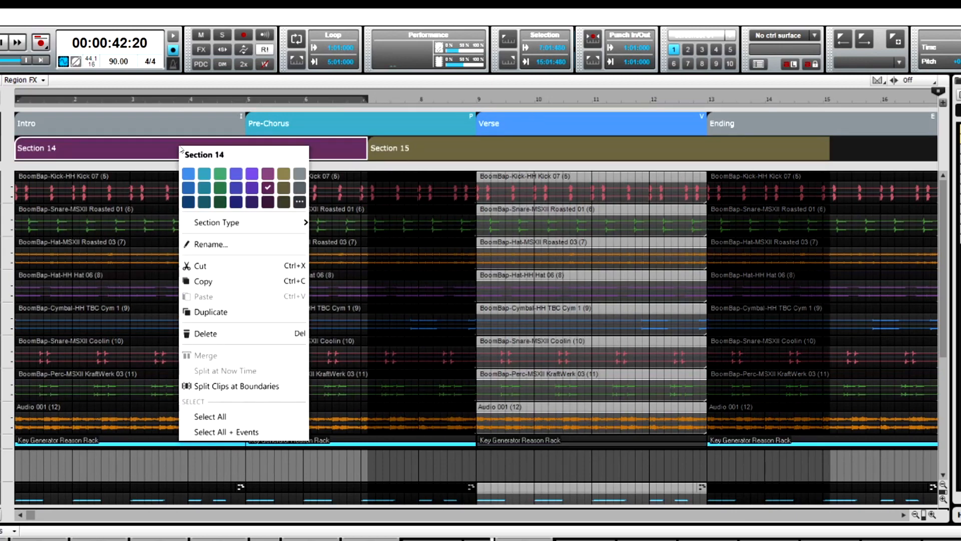
{"action": "mouse_move", "coordinate": [291, 222]}
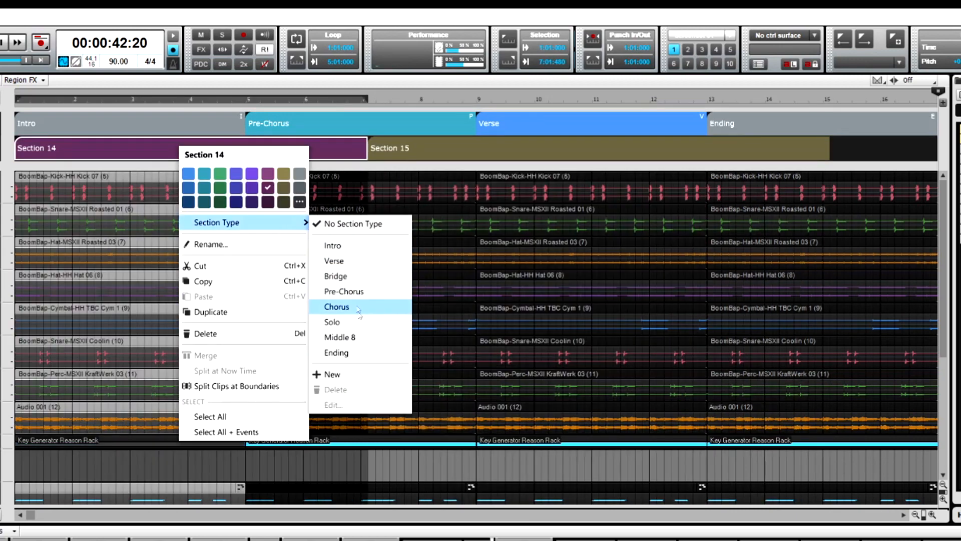
{"action": "left_click", "coordinate": [375, 324]}
{"action": "right_click", "coordinate": [356, 154]}
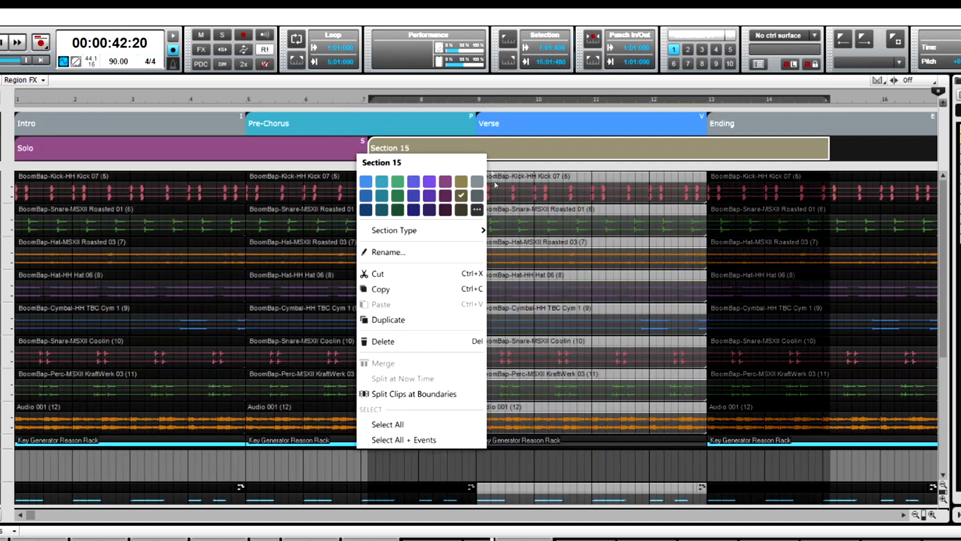
{"action": "mouse_move", "coordinate": [461, 228]}
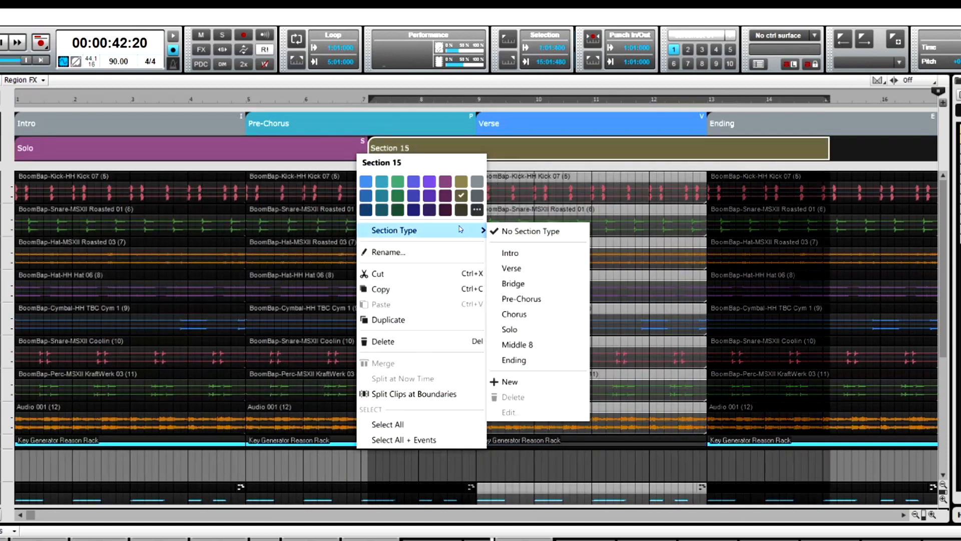
{"action": "left_click", "coordinate": [533, 346]}
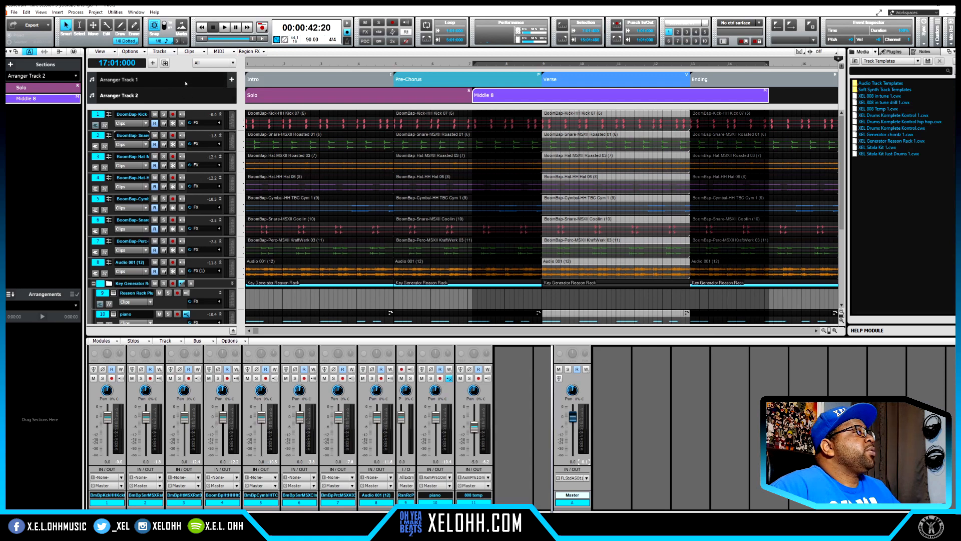
- Hide Arranger Track 1 and bring it back as the active arranger track
{"action": "right_click", "coordinate": [185, 84]}
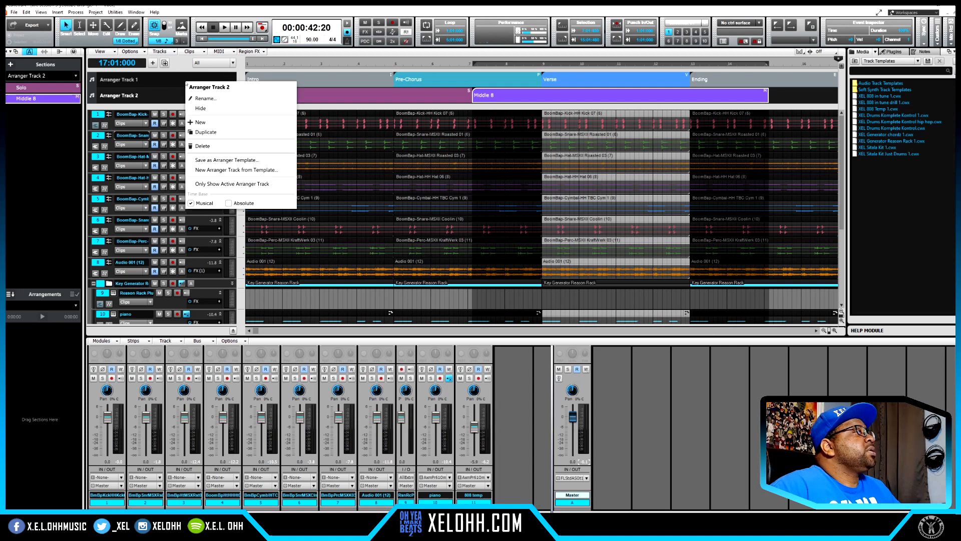
{"action": "left_click", "coordinate": [201, 108]}
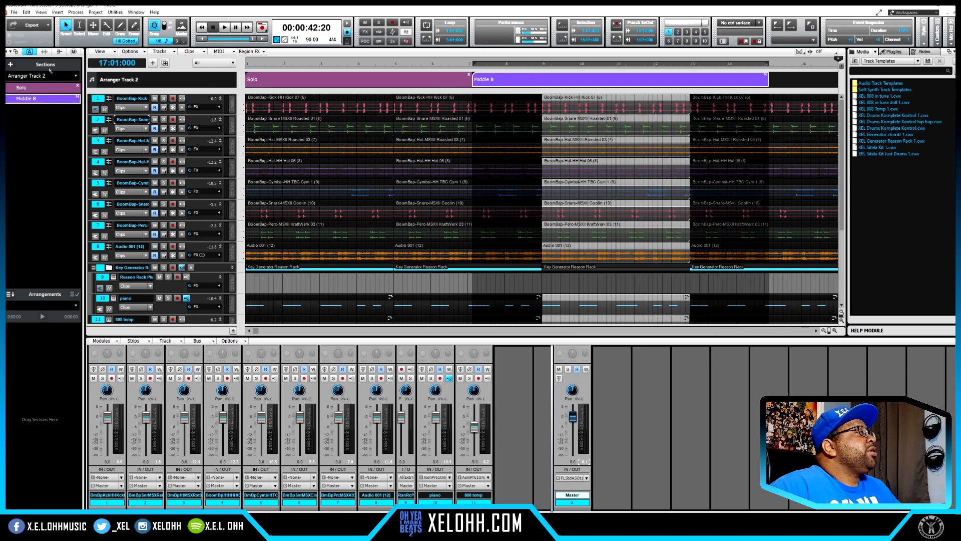
{"action": "left_click", "coordinate": [76, 76]}
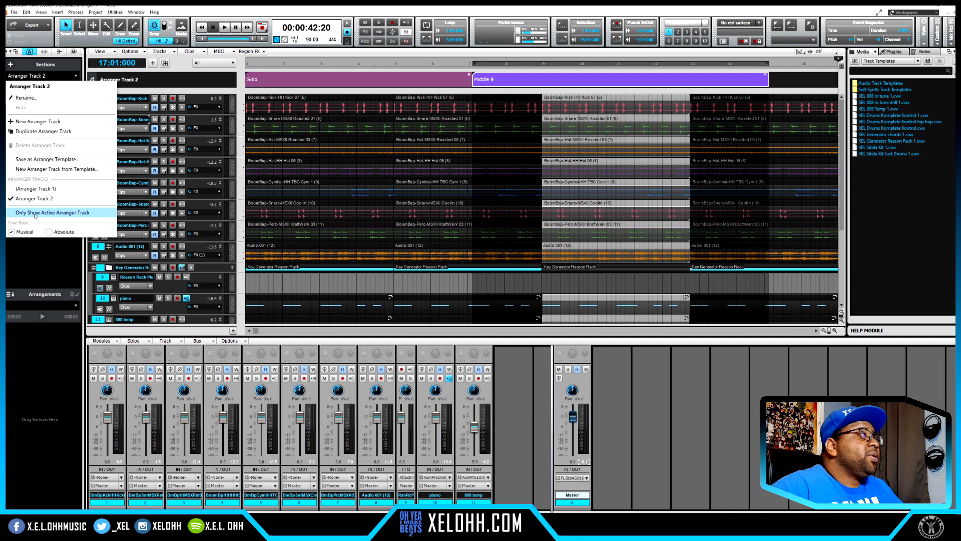
{"action": "left_click", "coordinate": [21, 189]}
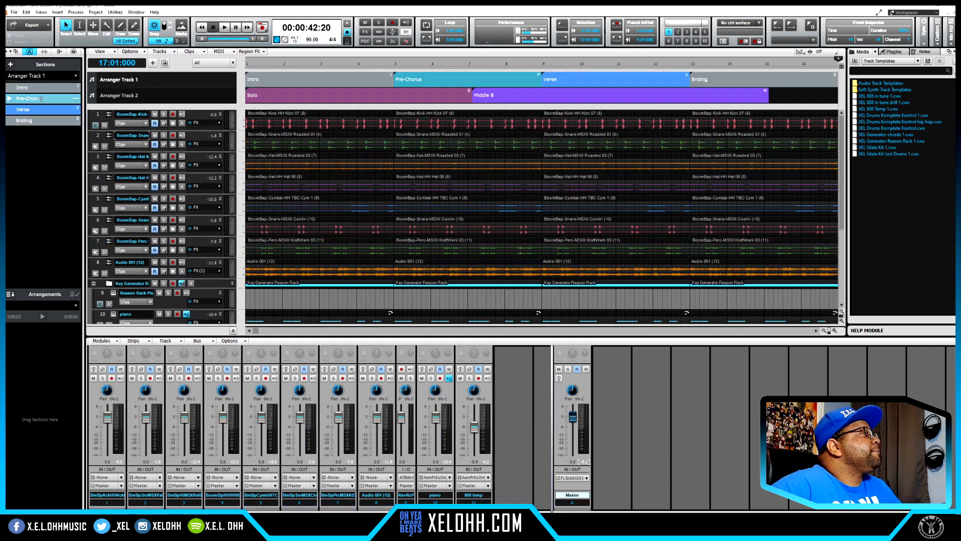
- Try to place the Pre-Chorus section on Arranger Track 2, and copy that track's Solo section
{"action": "left_click_drag", "start_coordinate": [49, 101], "coordinate": [300, 95]}
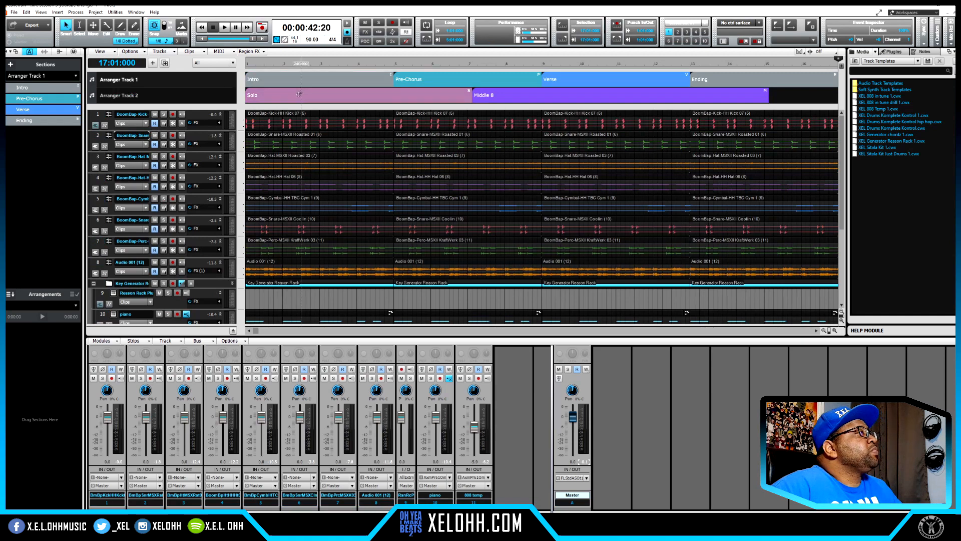
{"action": "left_click", "coordinate": [365, 98]}
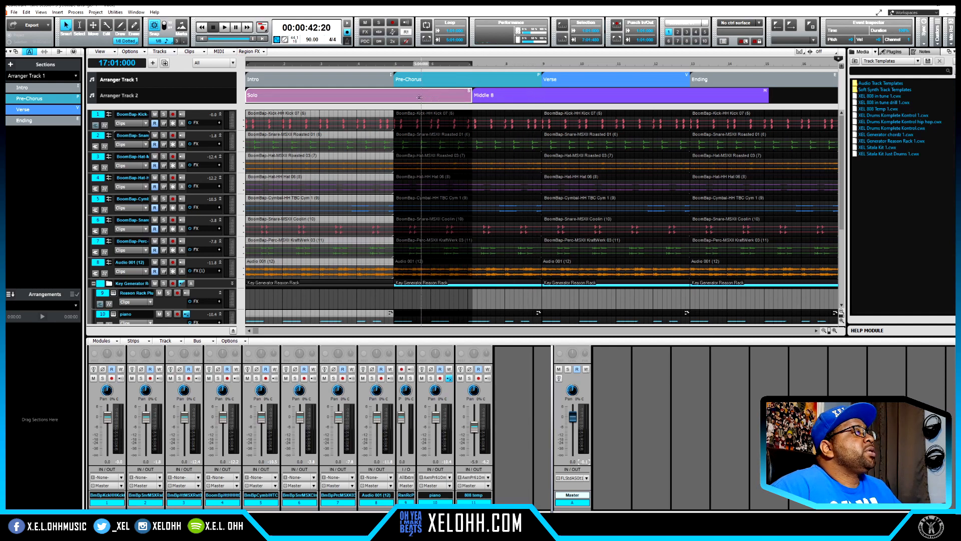
{"action": "right_click", "coordinate": [344, 96]}
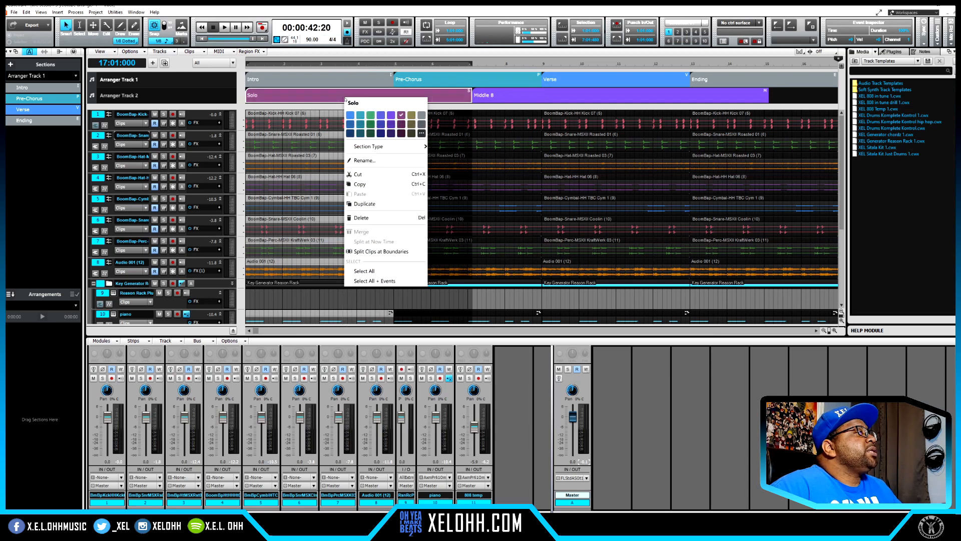
{"action": "left_click", "coordinate": [370, 185]}
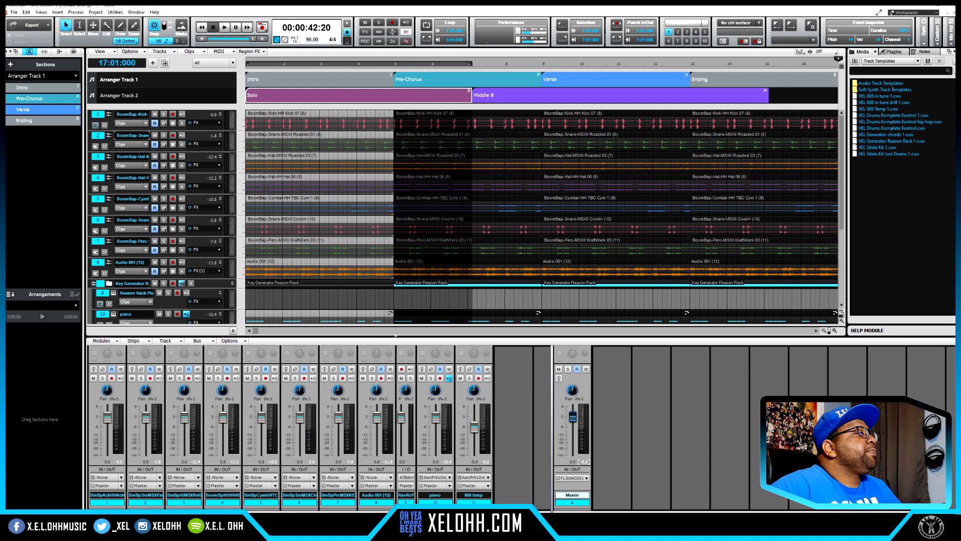
- Paste the copied Solo section with its clips at bar 20 on Arranger Track 2
{"action": "left_click_drag", "start_coordinate": [259, 333], "coordinate": [543, 333]}
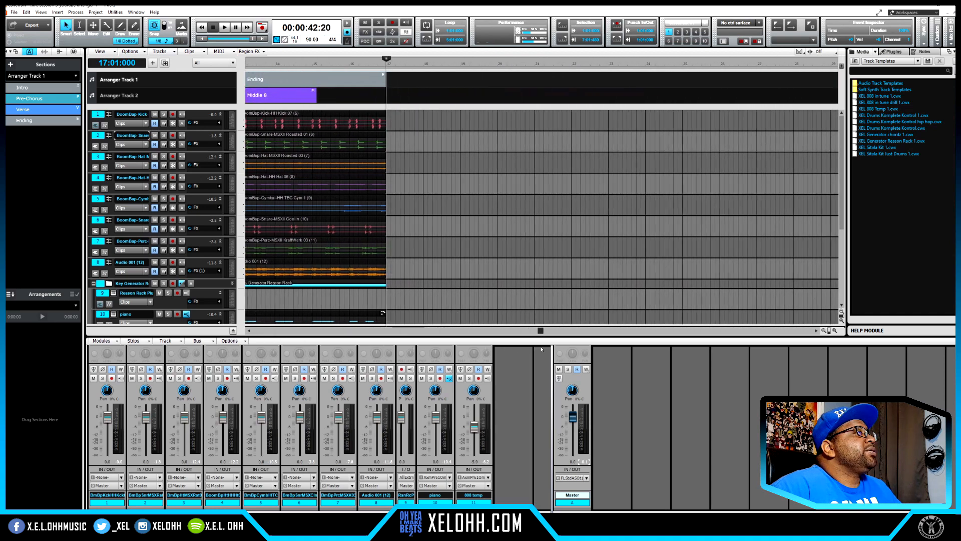
{"action": "left_click", "coordinate": [503, 67]}
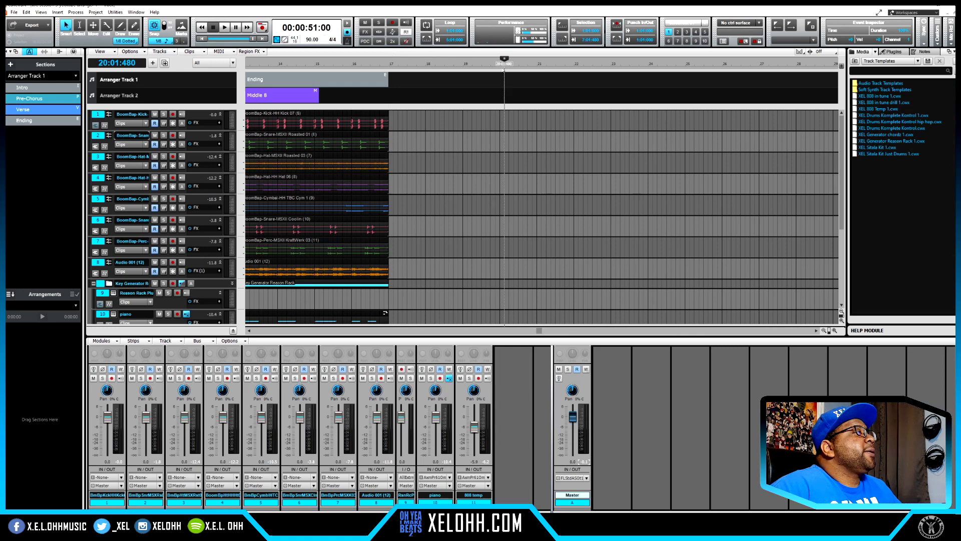
{"action": "left_click", "coordinate": [500, 65]}
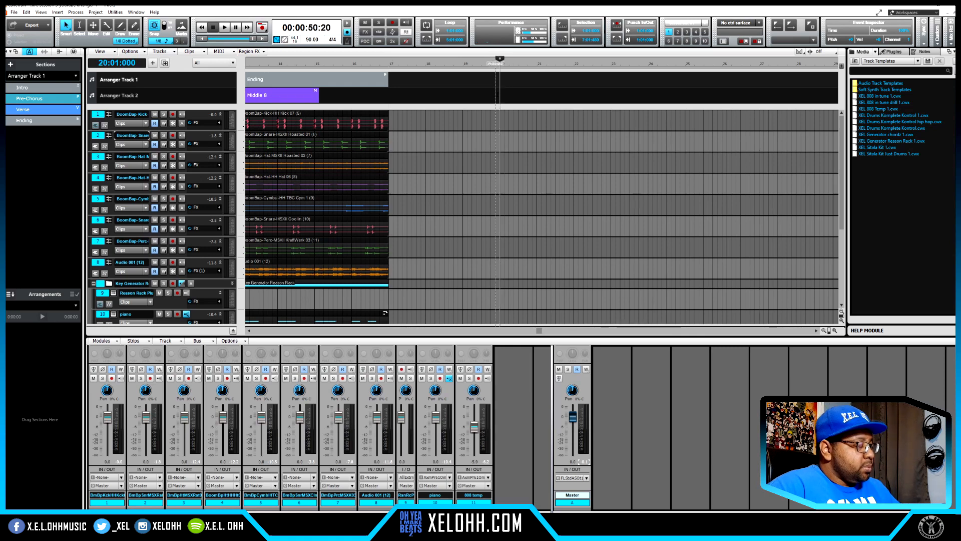
{"action": "right_click", "coordinate": [501, 121]}
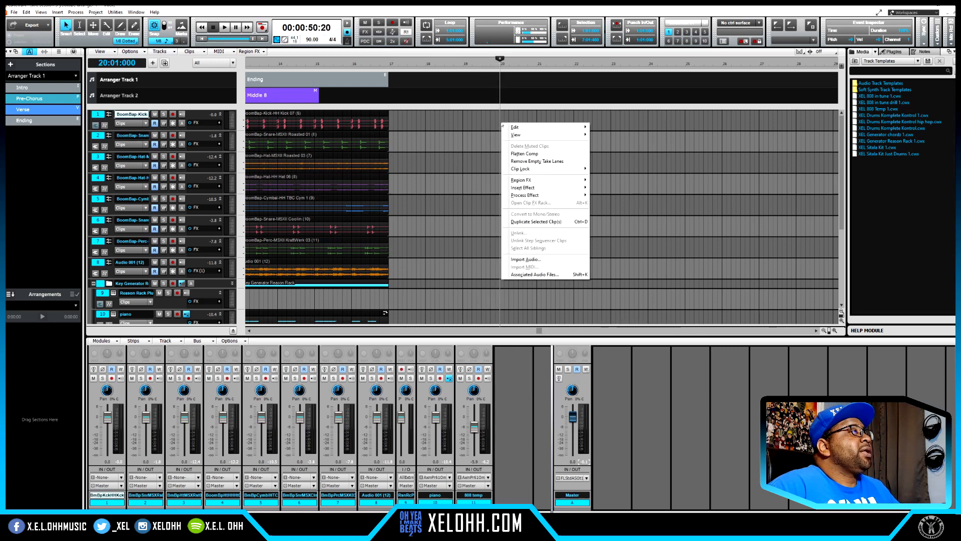
{"action": "mouse_move", "coordinate": [563, 129]}
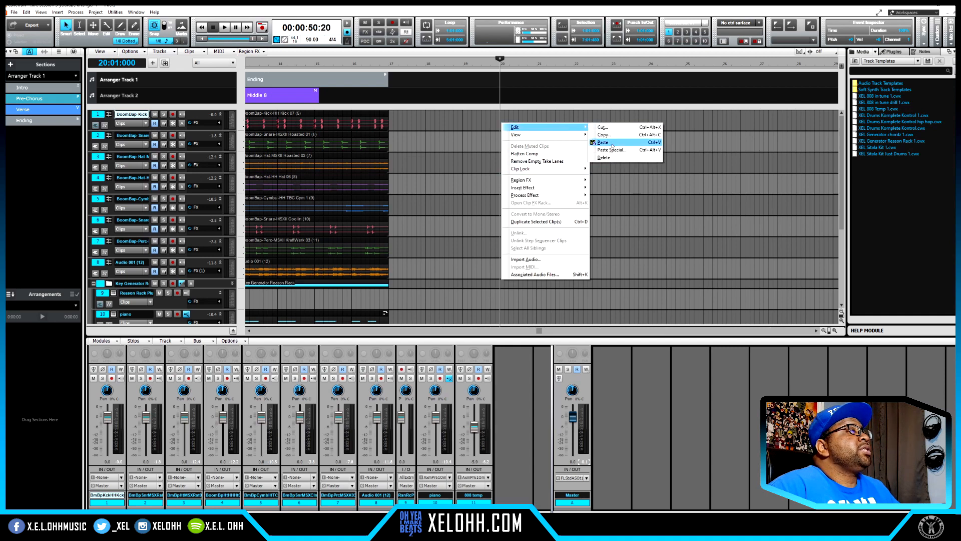
{"action": "left_click", "coordinate": [612, 144]}
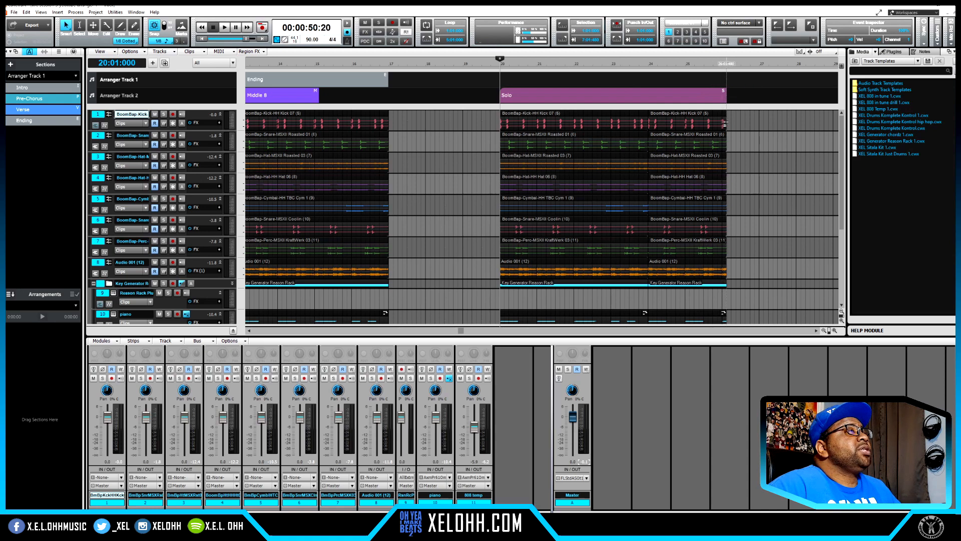
- Extend the pasted kick, snare, track 3 hat and cymbal clips to about bar 28, and shorten kick and snare back to about bar 26
{"action": "left_click_drag", "start_coordinate": [725, 122], "coordinate": [811, 131]}
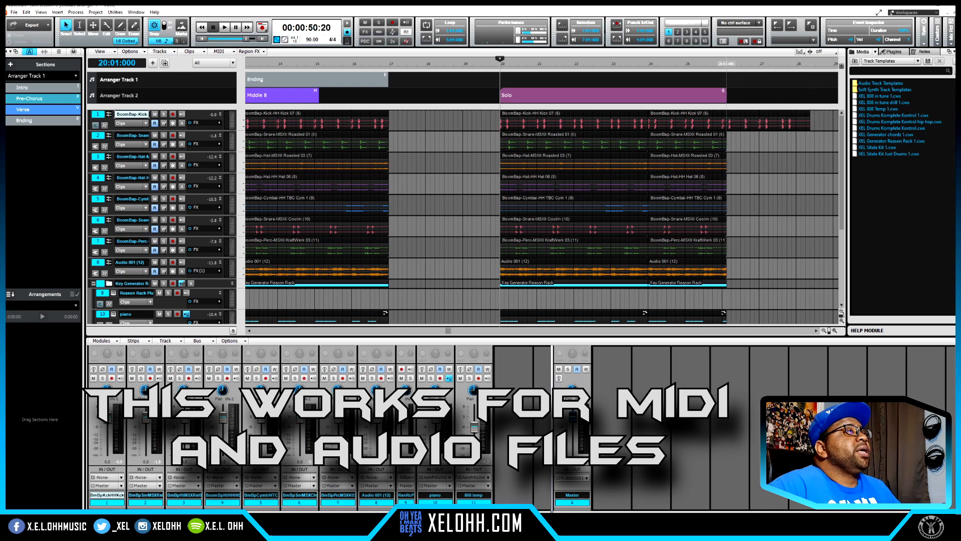
{"action": "left_click_drag", "start_coordinate": [725, 147], "coordinate": [805, 151]}
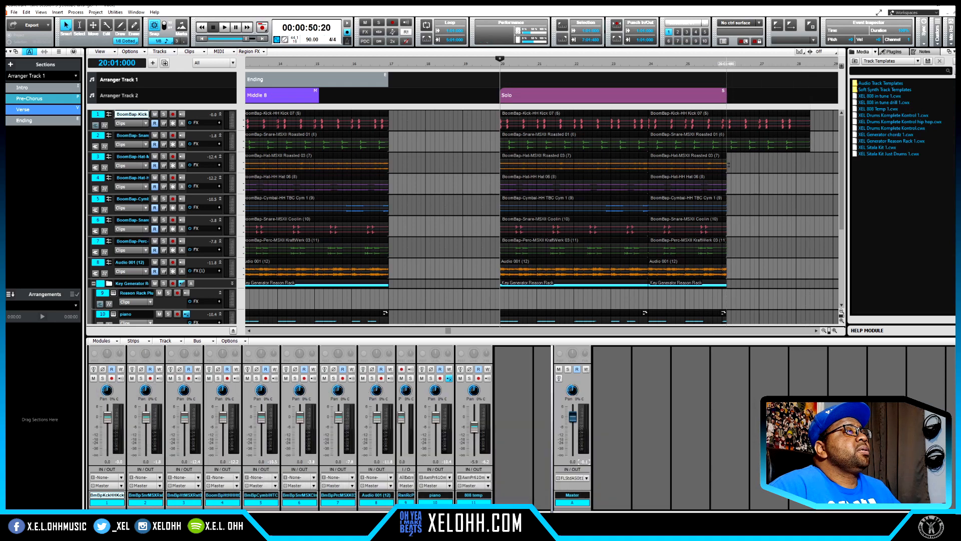
{"action": "left_click_drag", "start_coordinate": [725, 165], "coordinate": [802, 182]}
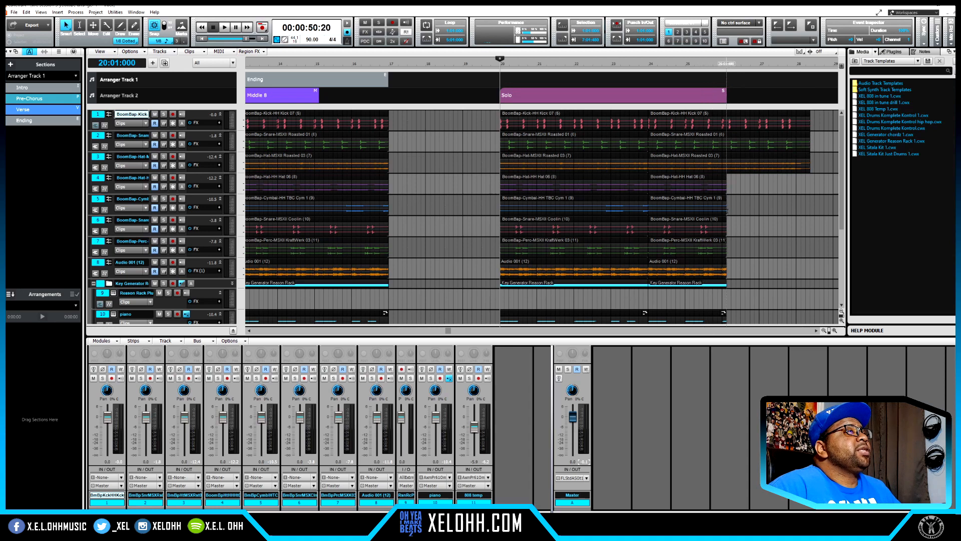
{"action": "left_click_drag", "start_coordinate": [725, 211], "coordinate": [802, 218]}
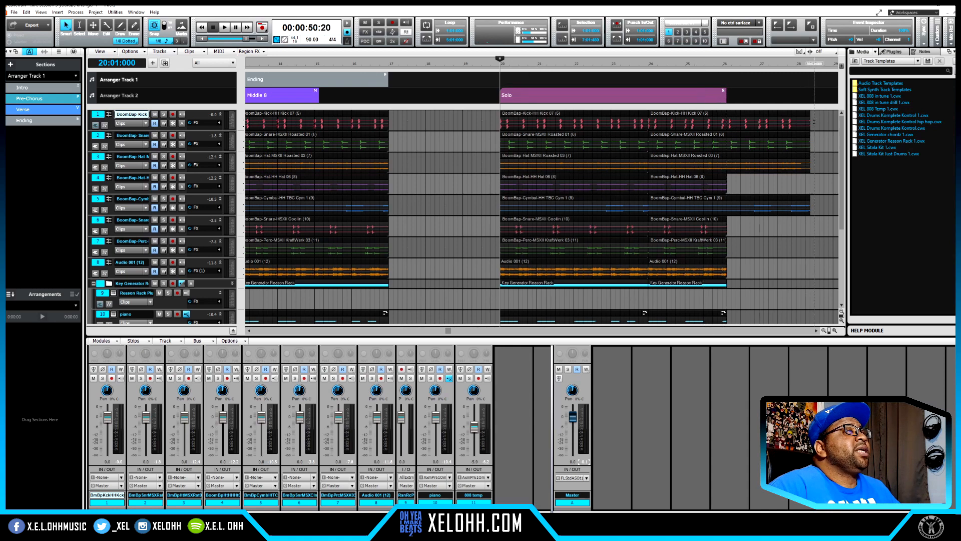
{"action": "left_click_drag", "start_coordinate": [808, 122], "coordinate": [719, 121]}
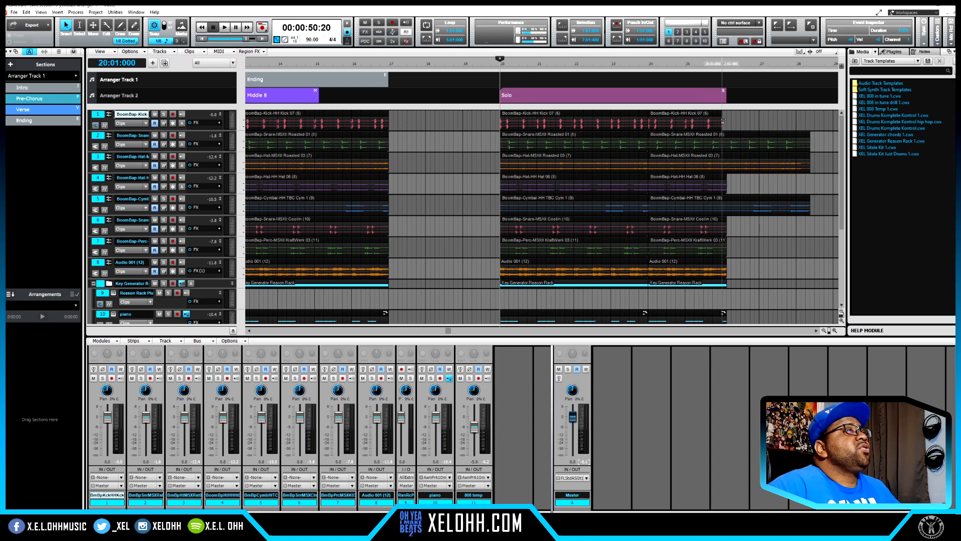
{"action": "left_click_drag", "start_coordinate": [808, 143], "coordinate": [722, 144]}
- Delete the pasted Solo section with its clips, plus the leftover hat and cymbal clips beyond bar 26
{"action": "left_click", "coordinate": [671, 96]}
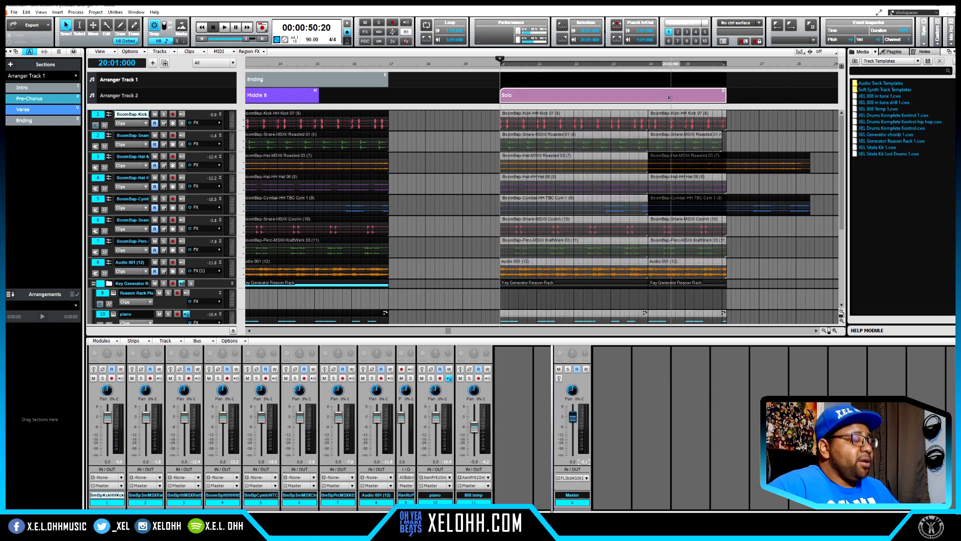
{"action": "key", "text": "Delete"}
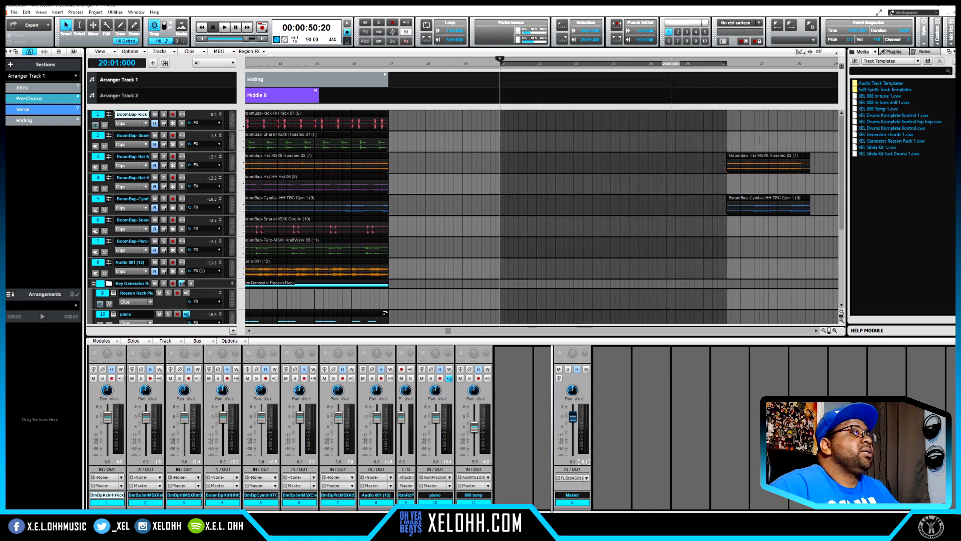
{"action": "left_click", "coordinate": [758, 156]}
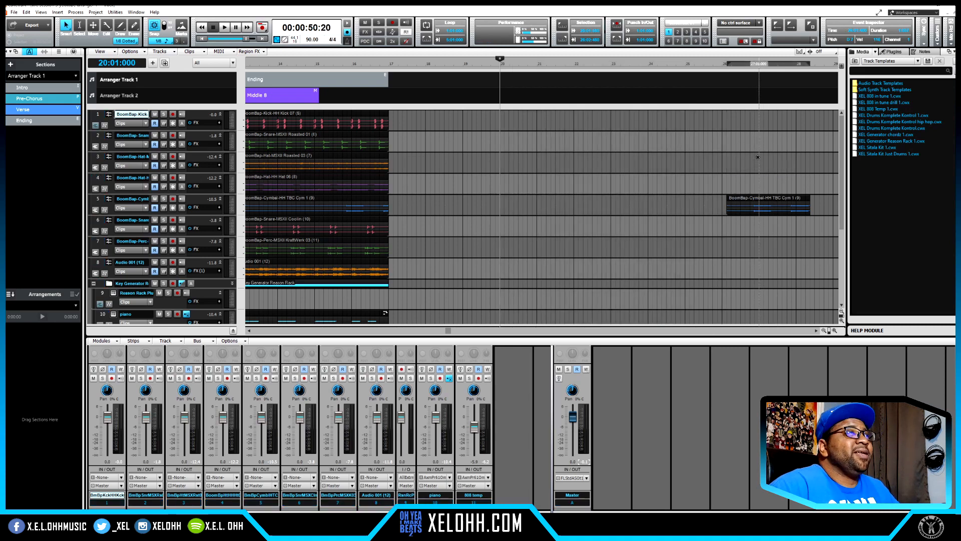
{"action": "left_click", "coordinate": [758, 198]}
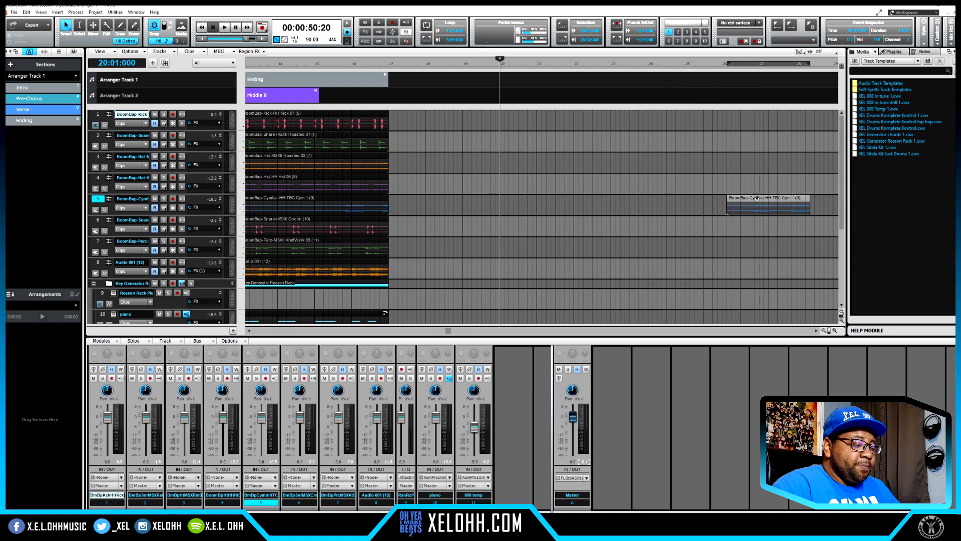
{"action": "key", "text": "Delete"}
- Return the playhead to the project start and leave only Arranger Track 1 displayed
{"action": "key", "text": "w"}
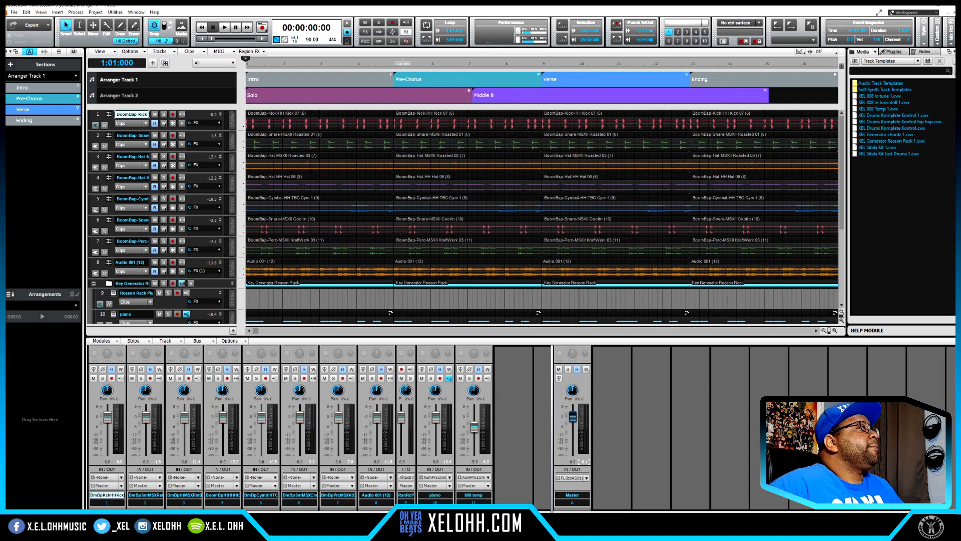
{"action": "right_click", "coordinate": [151, 96]}
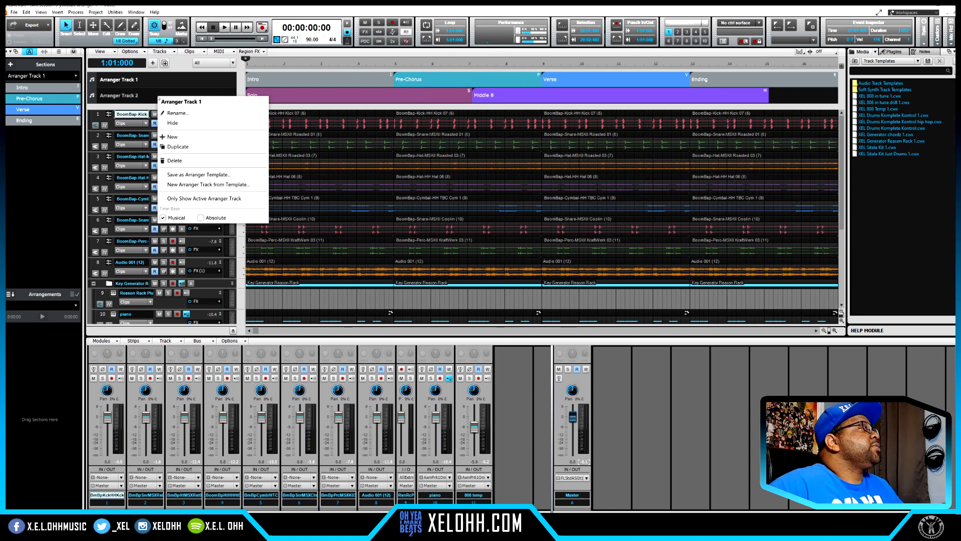
{"action": "left_click", "coordinate": [200, 130]}
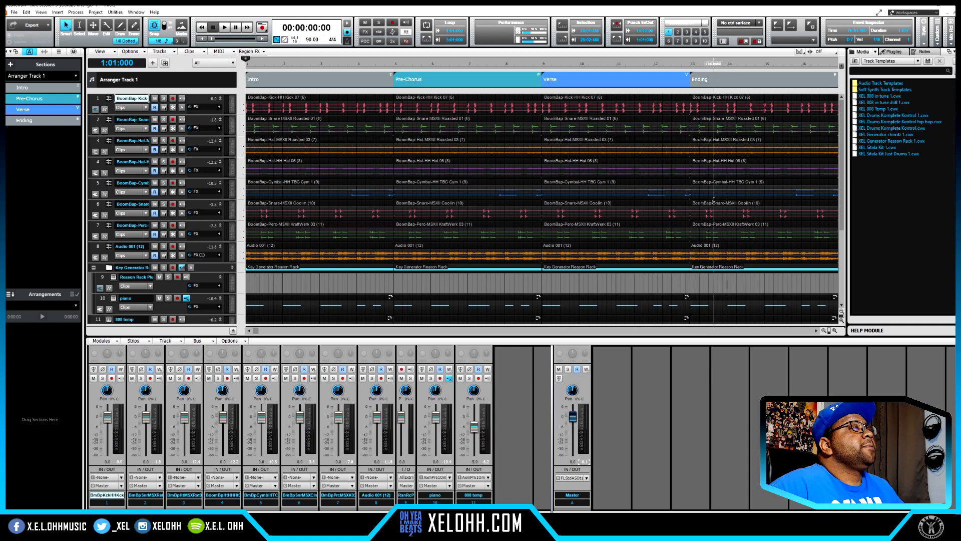
- Split all clips of the Ending section at 13:03:480 and delete the parts after the split
{"action": "left_click", "coordinate": [713, 62]}
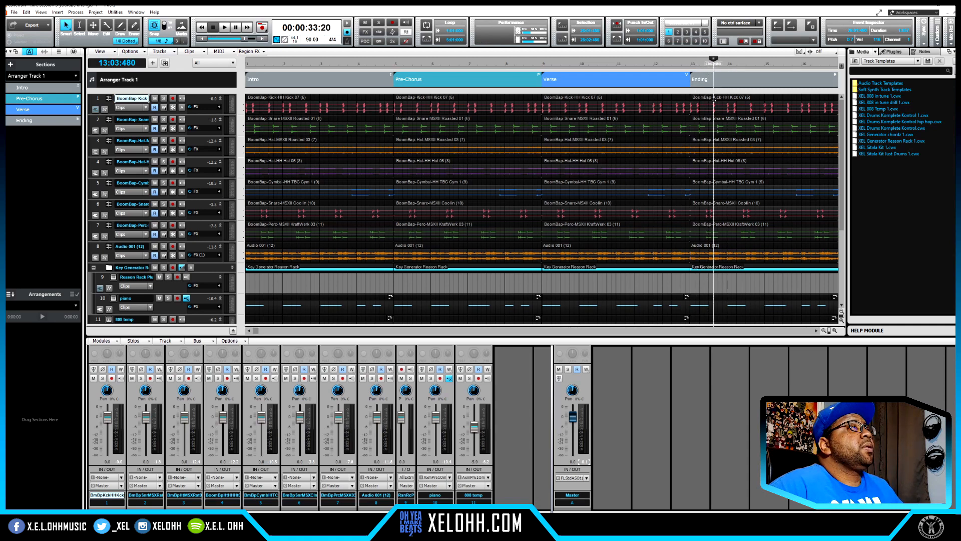
{"action": "left_click", "coordinate": [717, 79]}
{"action": "key", "text": "s"}
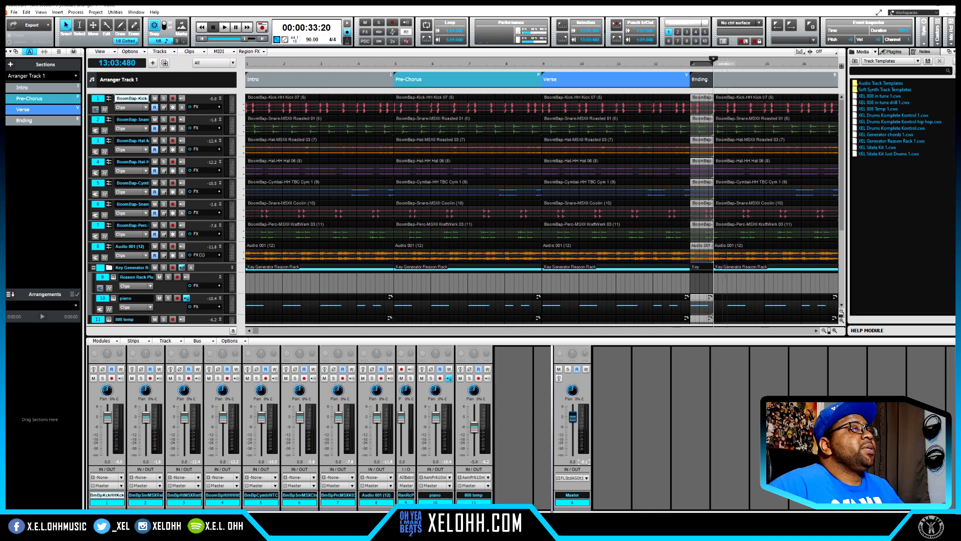
{"action": "left_click", "coordinate": [745, 101]}
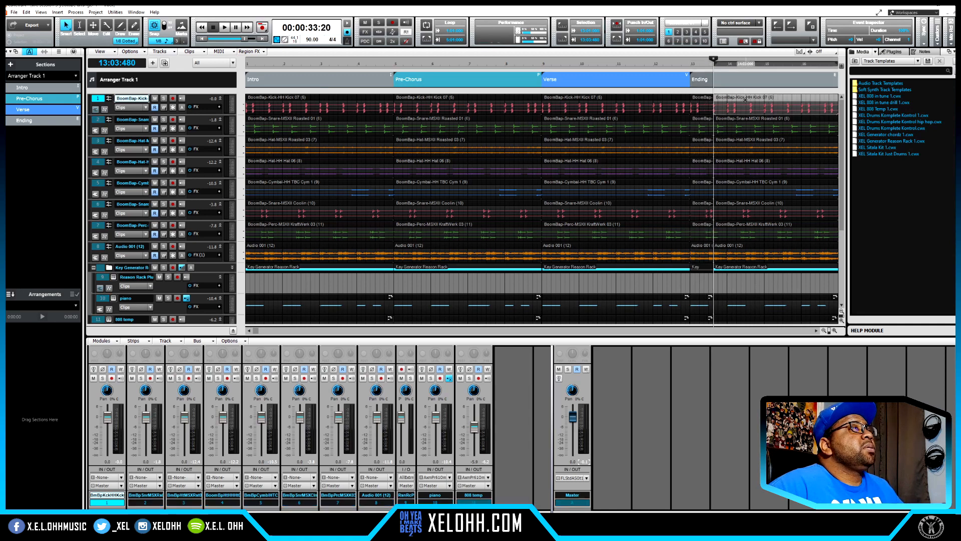
{"action": "left_click", "coordinate": [754, 319], "text": "shift"}
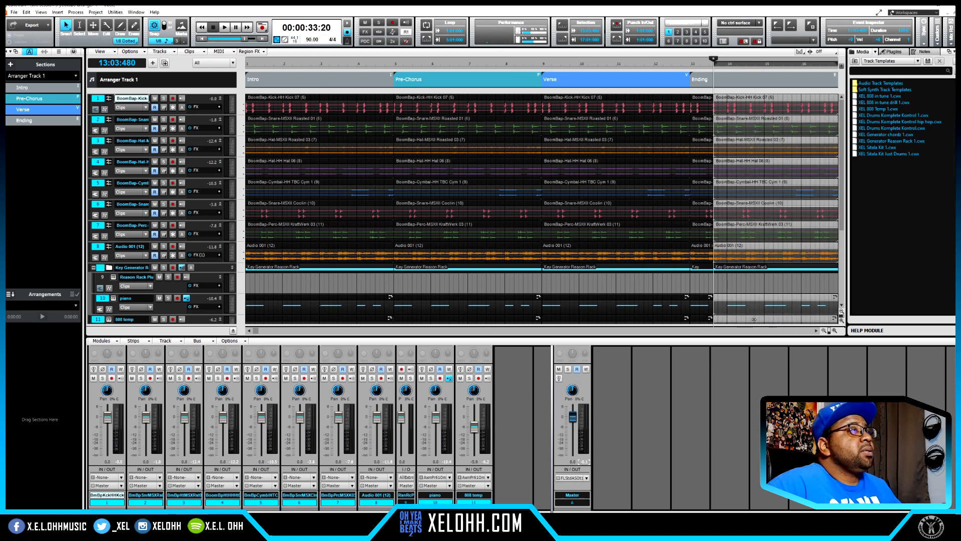
{"action": "key", "text": "Delete"}
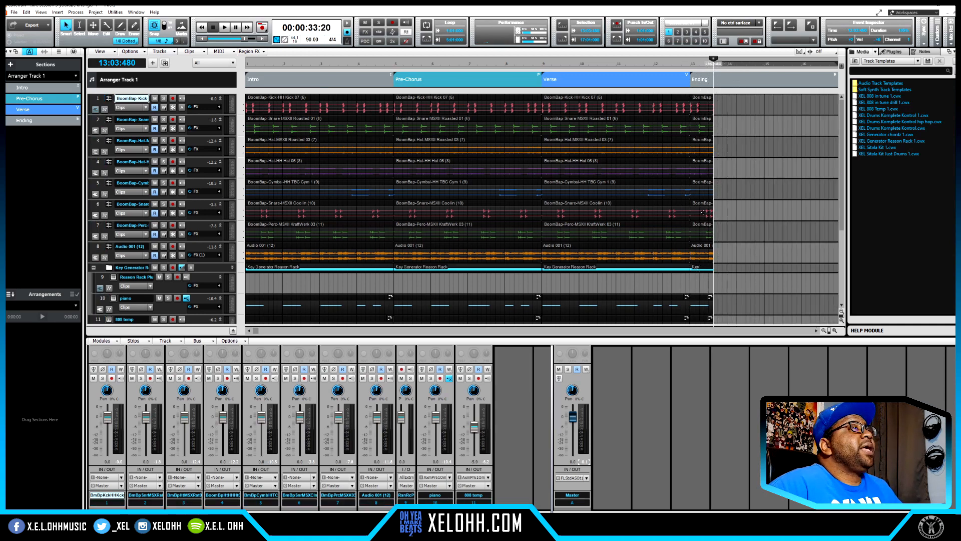
- Mute the Intro clips on tracks 1 through 7 and on the 808 temp track
{"action": "left_click", "coordinate": [306, 99]}
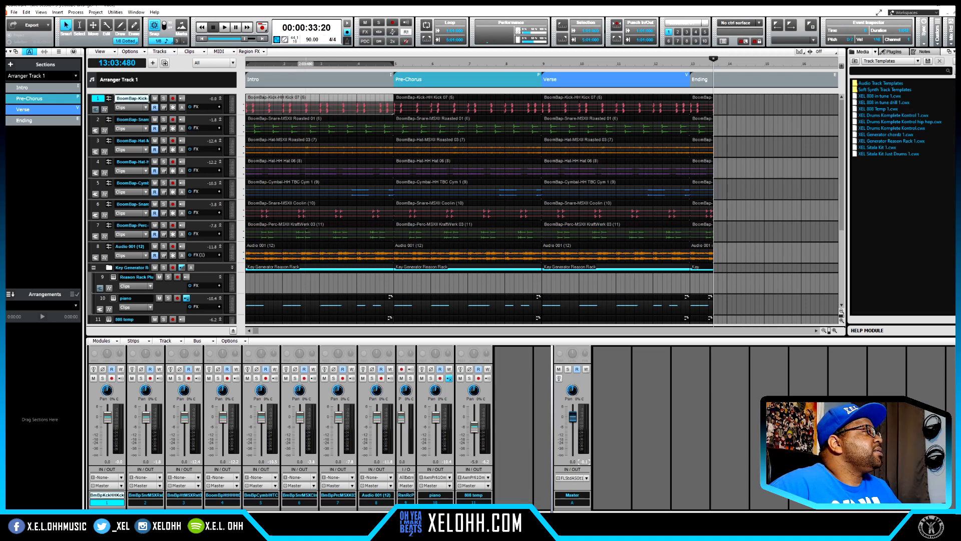
{"action": "left_click", "coordinate": [305, 229], "text": "shift"}
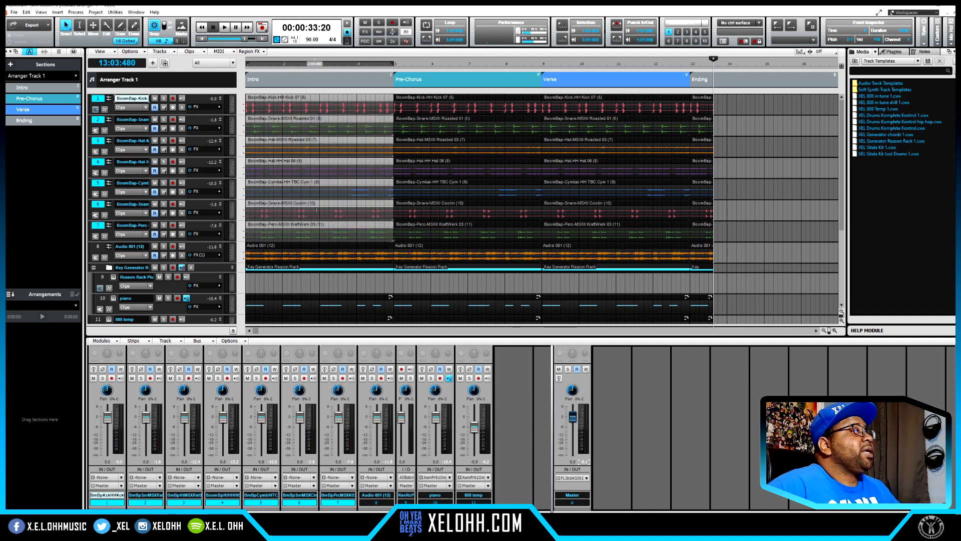
{"action": "key", "text": "k"}
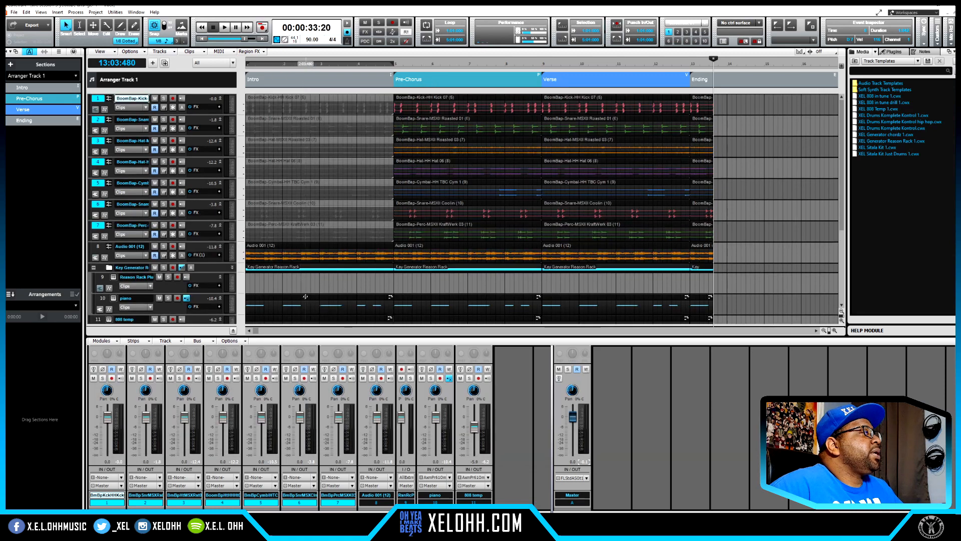
{"action": "left_click", "coordinate": [210, 269]}
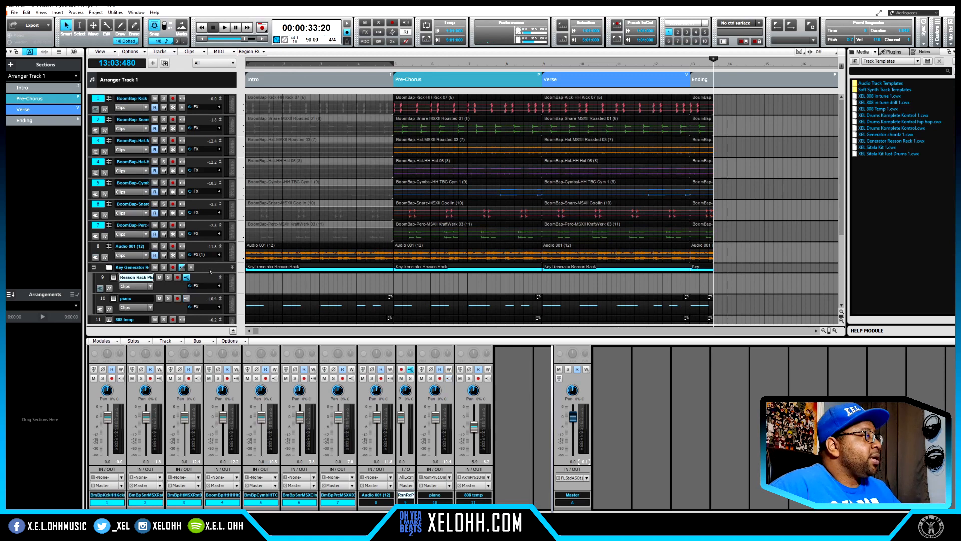
{"action": "key", "text": "ctrl+Up"}
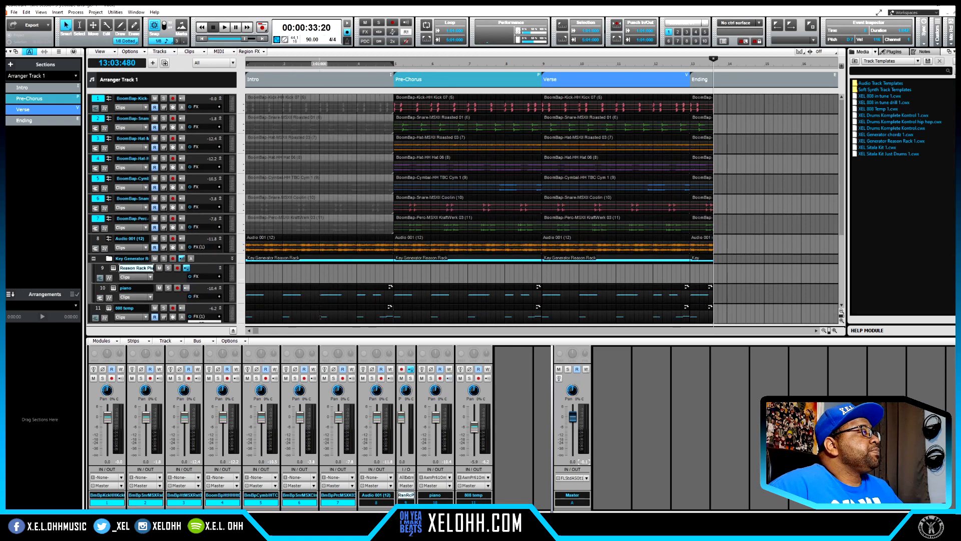
{"action": "left_click", "coordinate": [319, 311]}
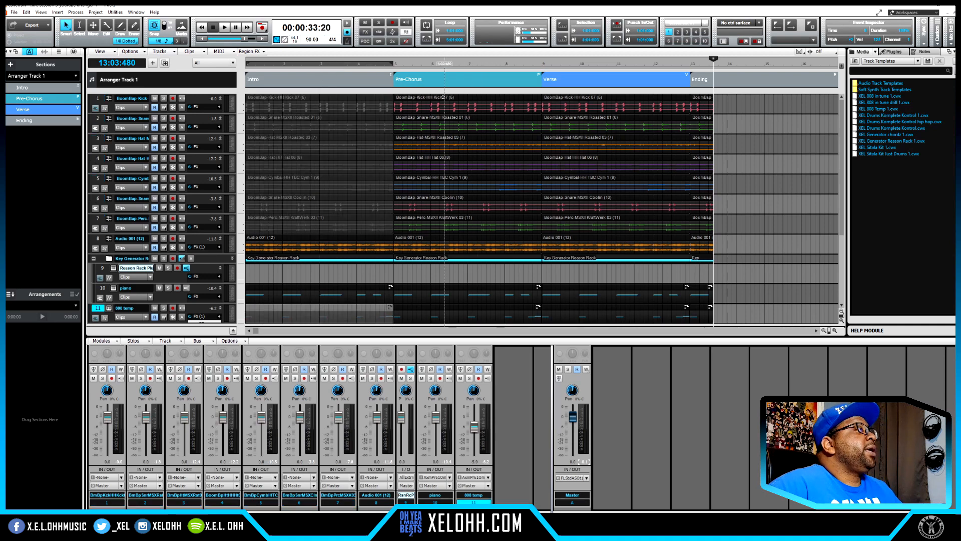
- Mute the kick and percussion clips in the Pre-Chorus, and unmute the percussion clip in the Intro
{"action": "left_click", "coordinate": [443, 97]}
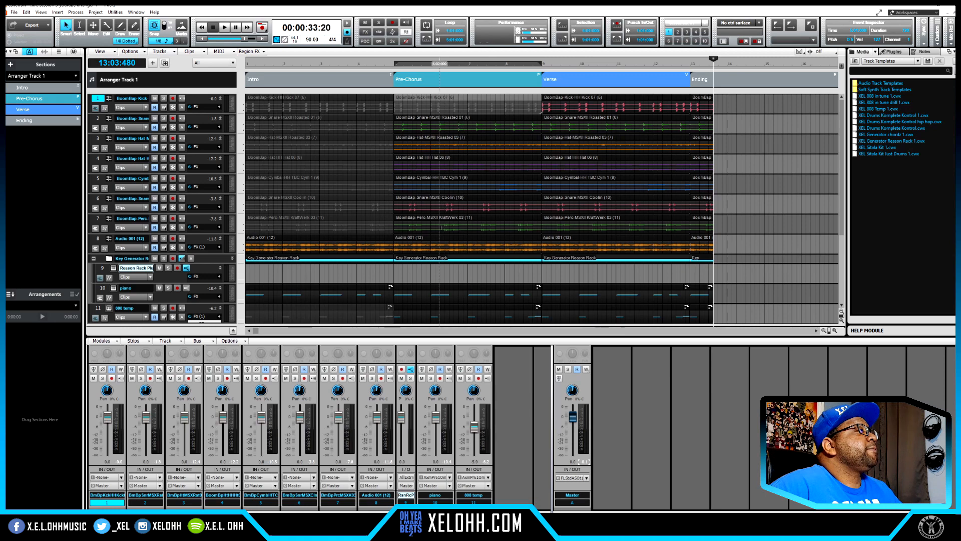
{"action": "left_click", "coordinate": [454, 218]}
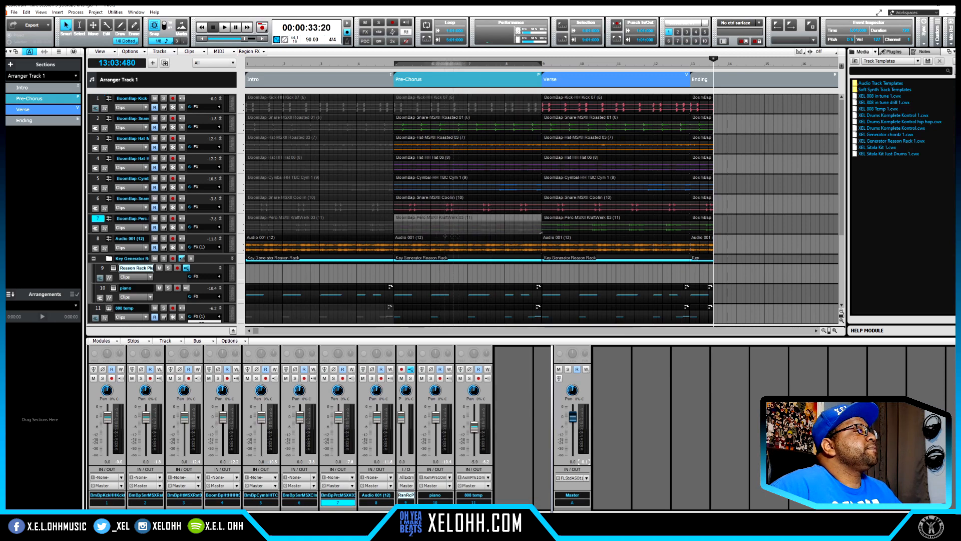
{"action": "left_click", "coordinate": [300, 220]}
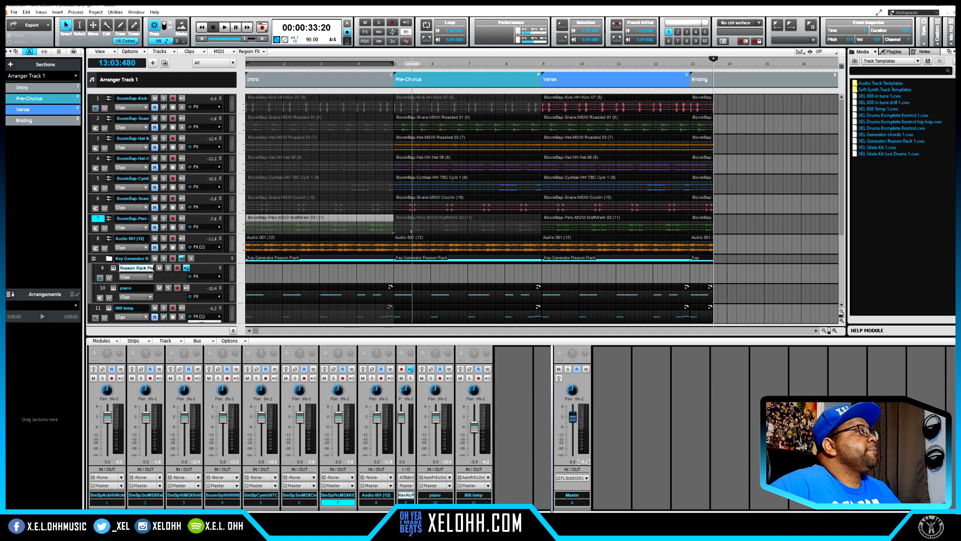
- Play the song from the project start into the Verse to review the muted sections
{"action": "key", "text": "w"}
{"action": "key", "text": "space"}
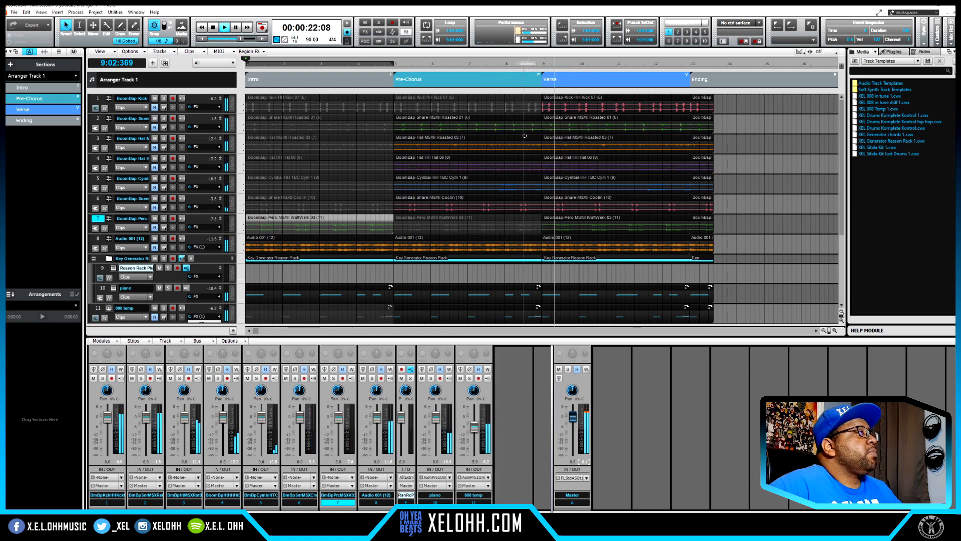
{"action": "key", "text": "space"}
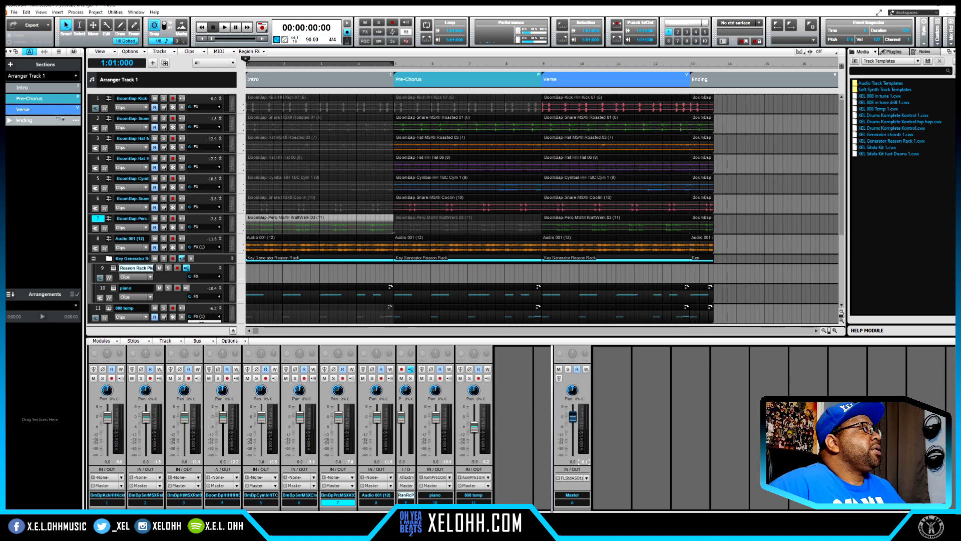
- Add the Intro, the Pre-Chorus and two Verse sections, in that order, to a new arrangement
{"action": "left_click", "coordinate": [34, 88]}
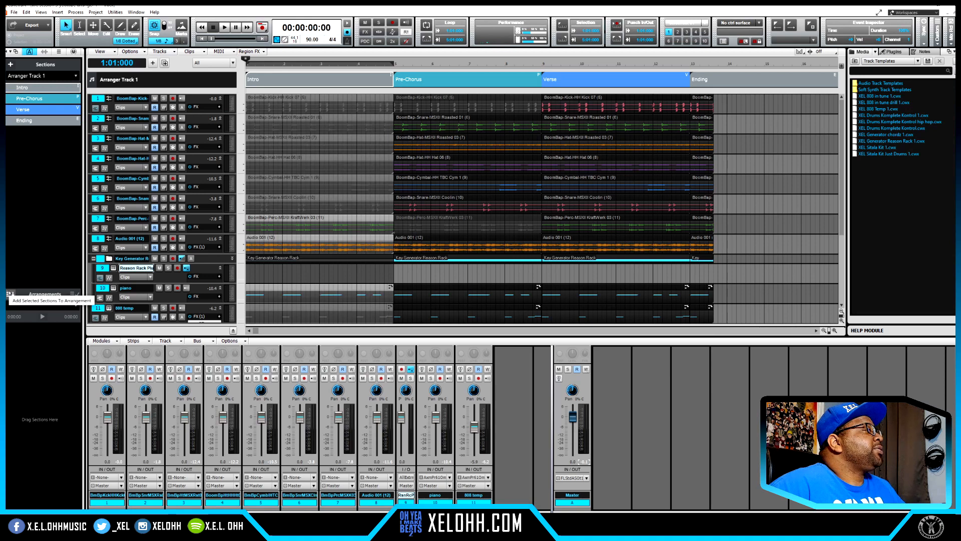
{"action": "left_click", "coordinate": [9, 295]}
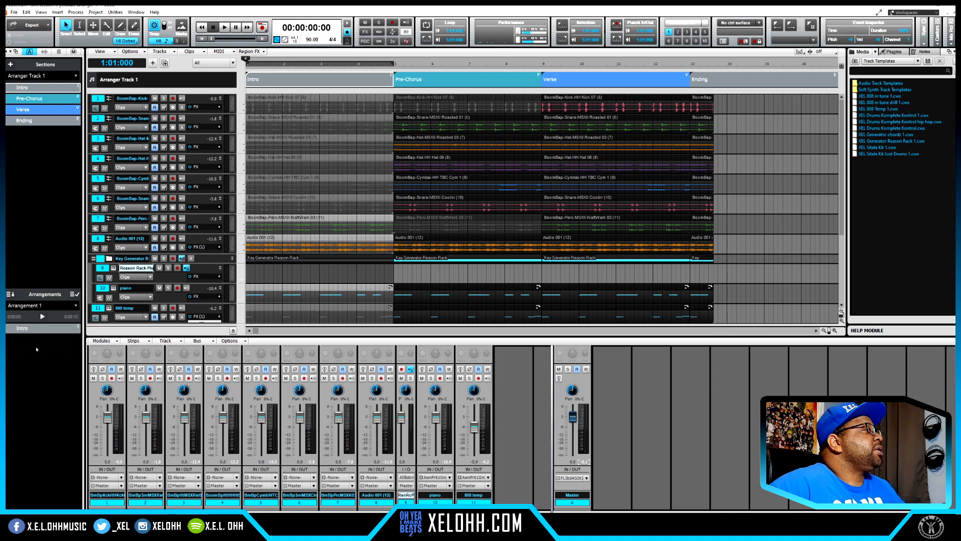
{"action": "left_click", "coordinate": [29, 99]}
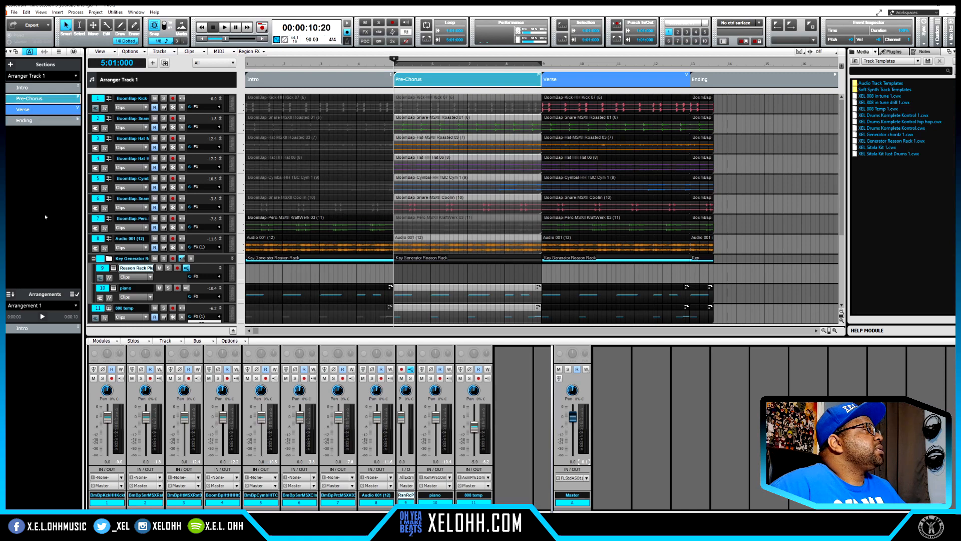
{"action": "left_click", "coordinate": [10, 295]}
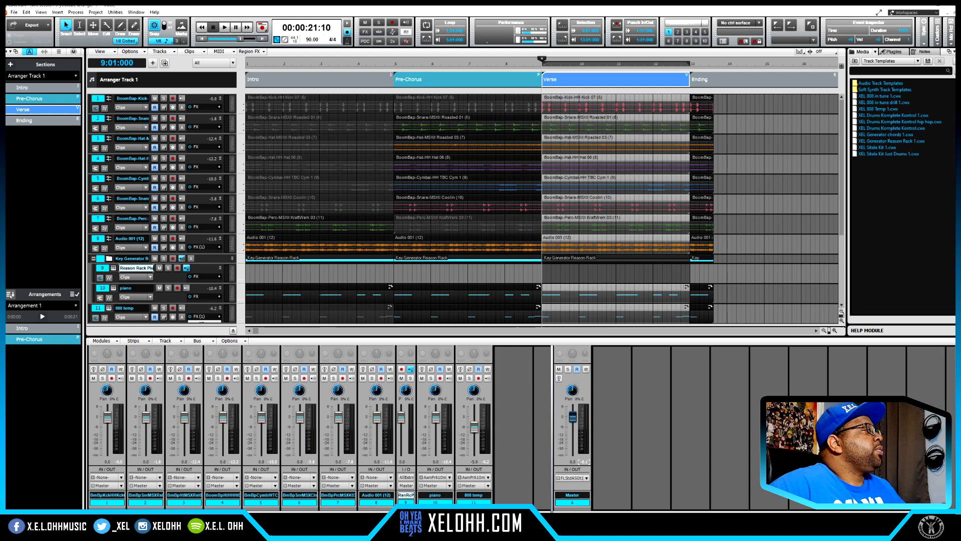
{"action": "left_click", "coordinate": [10, 294]}
{"action": "left_click", "coordinate": [10, 295]}
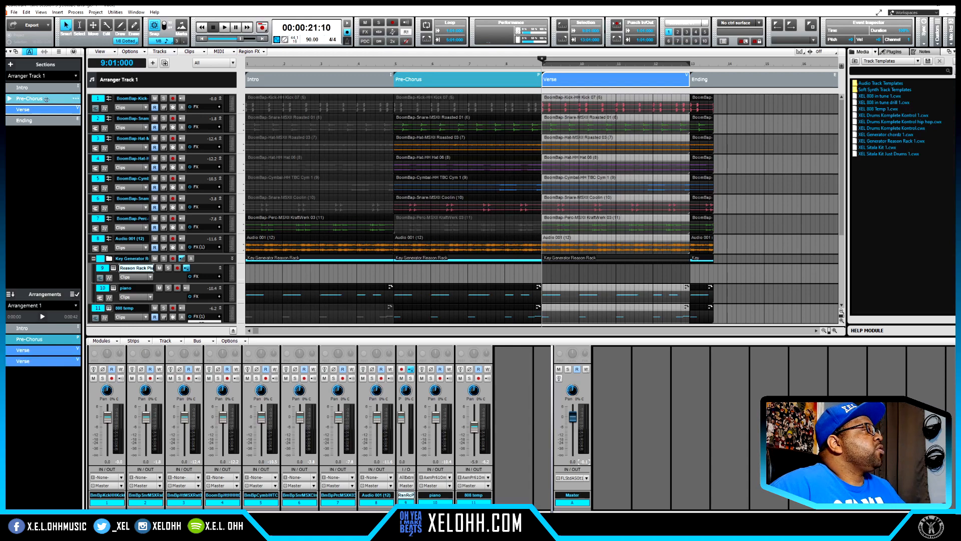
- Append a second Pre-Chorus and two more Verse sections to Arrangement 1
{"action": "left_click", "coordinate": [36, 98]}
{"action": "left_click", "coordinate": [10, 294]}
{"action": "left_click", "coordinate": [37, 110]}
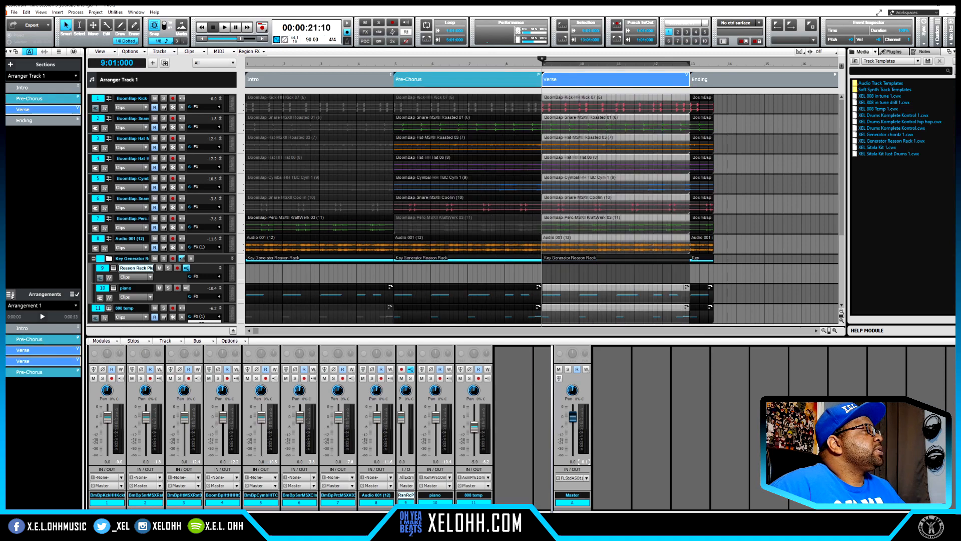
{"action": "left_click", "coordinate": [10, 295]}
{"action": "left_click", "coordinate": [10, 295]}
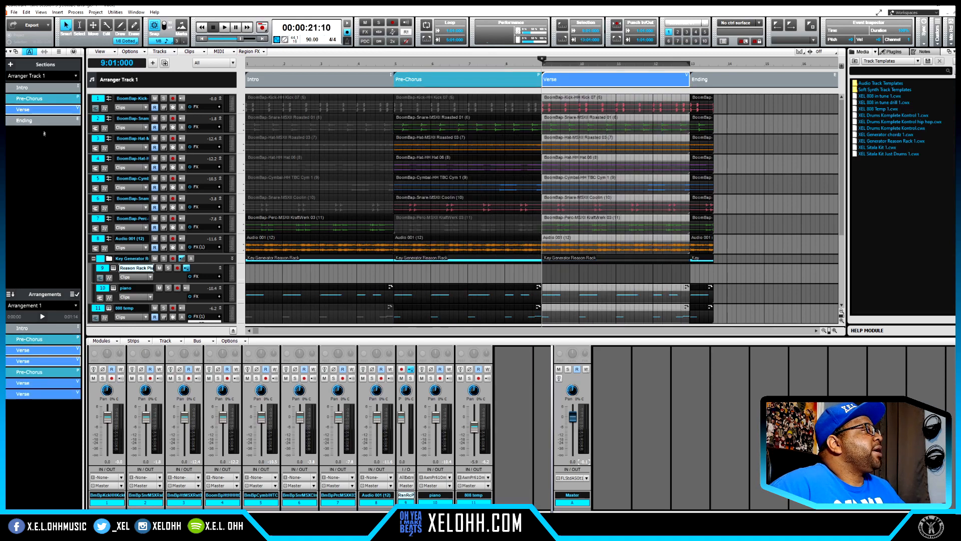
- Place the Ending section last in Arrangement 1 and commit the arrangement to the project
{"action": "left_click_drag", "start_coordinate": [25, 120], "coordinate": [30, 408]}
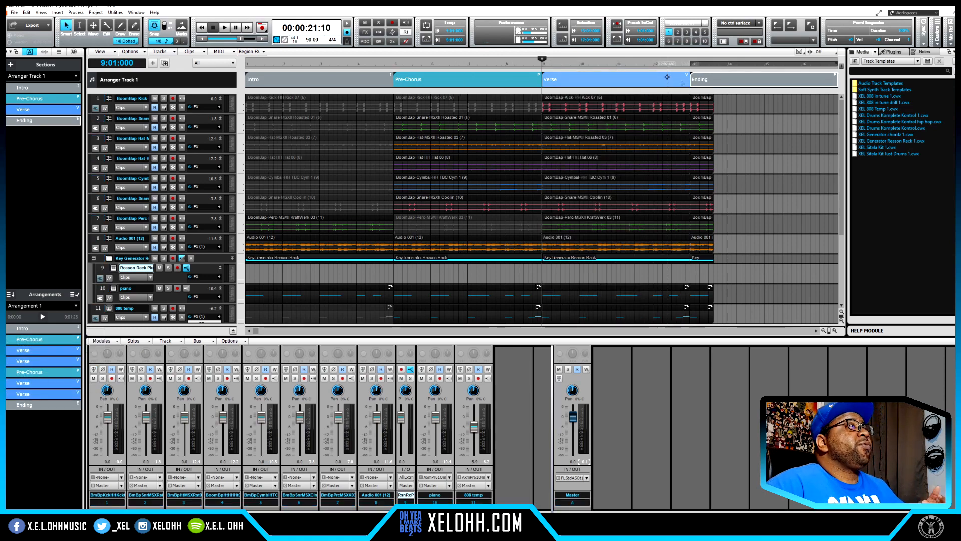
{"action": "left_click", "coordinate": [75, 295]}
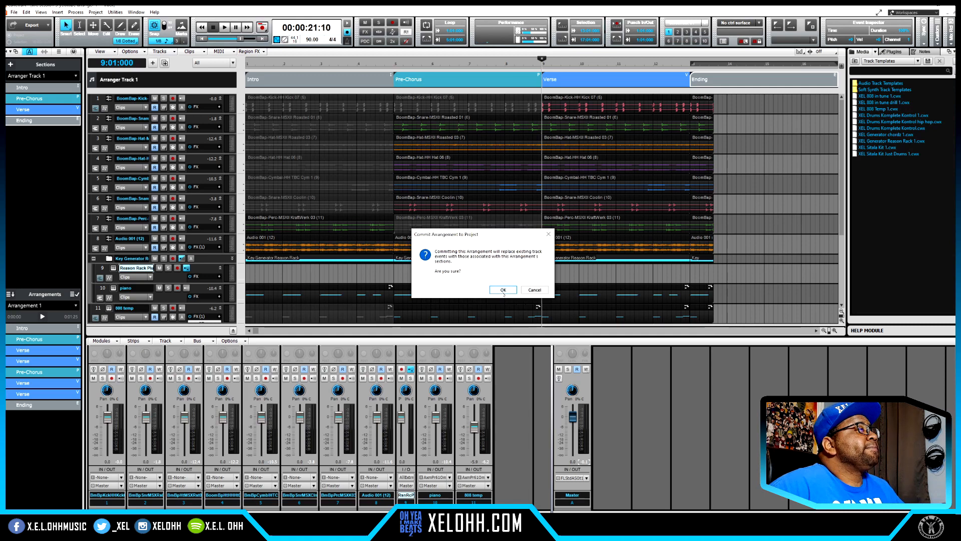
{"action": "left_click", "coordinate": [503, 290]}
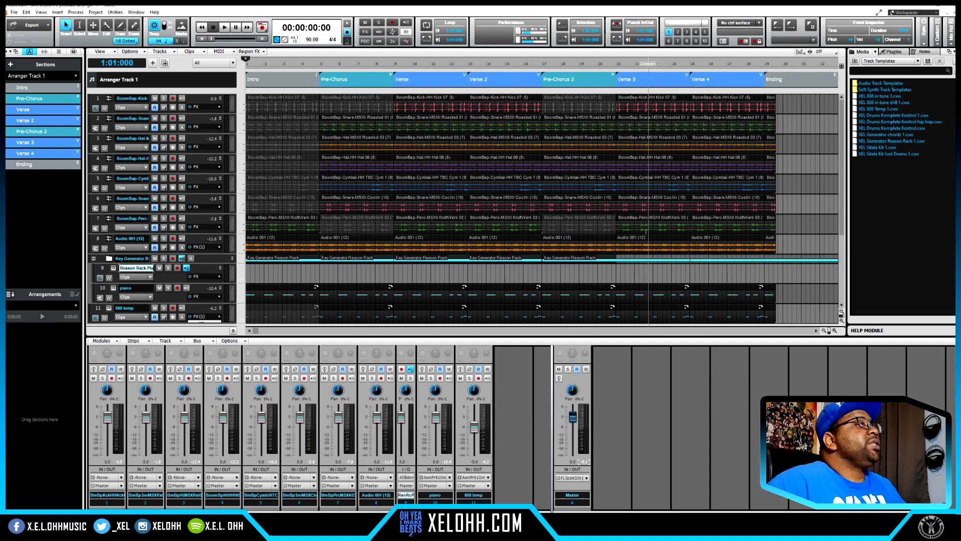
- Shorten the end of the first Verse section by about half a bar and select its piano clip
{"action": "left_click", "coordinate": [442, 80]}
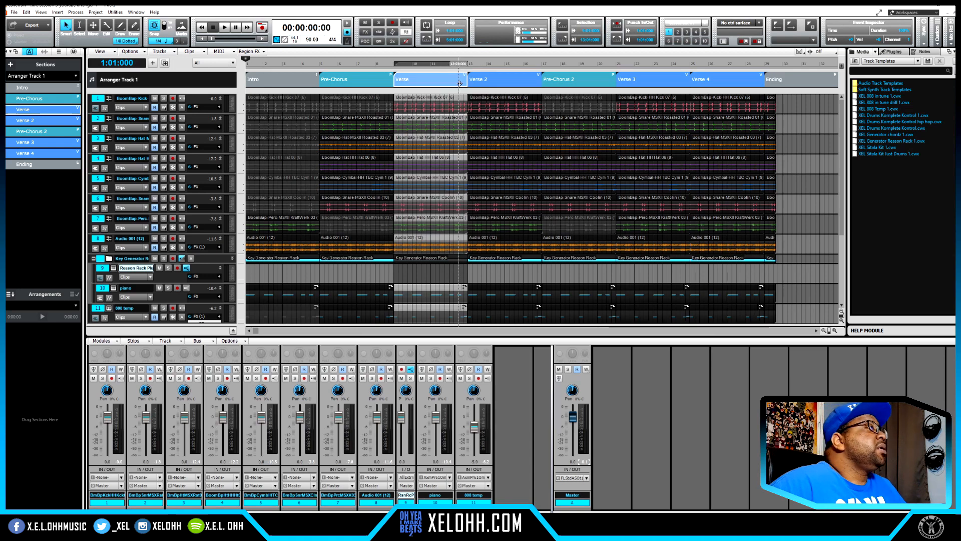
{"action": "left_click_drag", "start_coordinate": [466, 78], "coordinate": [458, 78]}
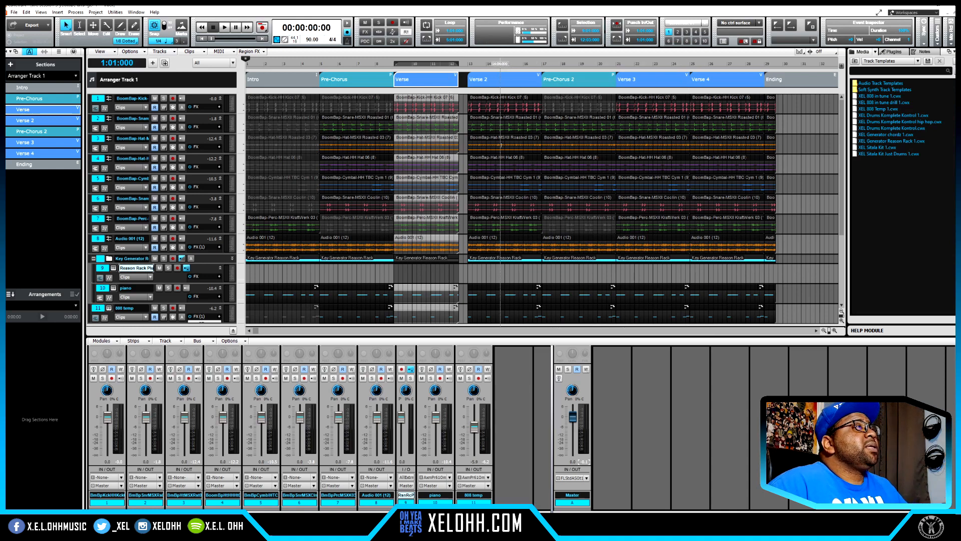
{"action": "left_click", "coordinate": [412, 288]}
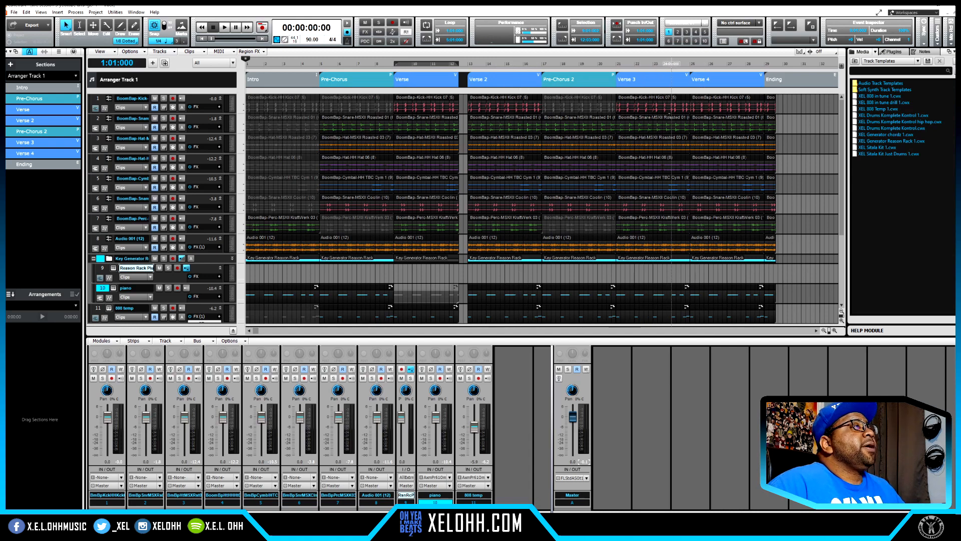
- Mute the cymbal, percussion and both hi-hat clips in the Verse 3 section
{"action": "left_click", "coordinate": [651, 289]}
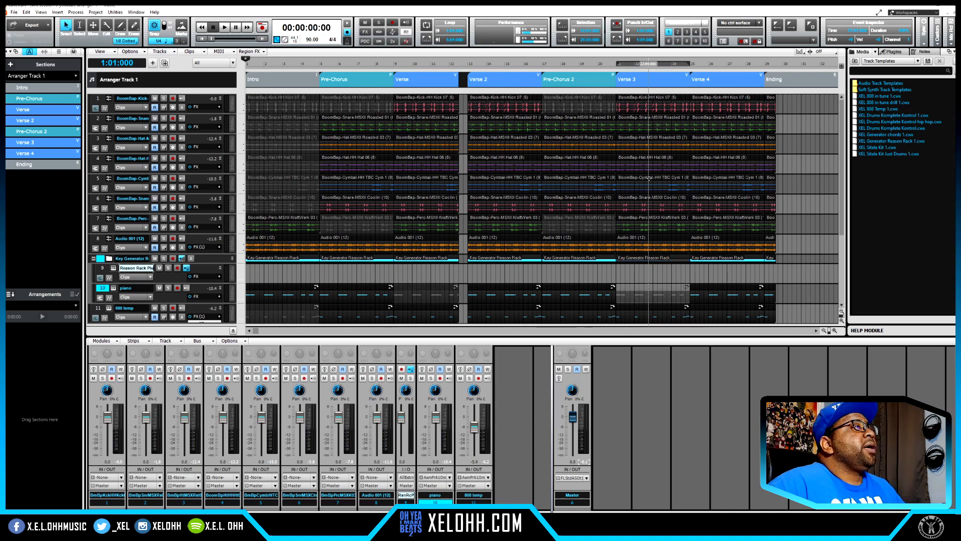
{"action": "left_click", "coordinate": [649, 178]}
{"action": "key", "text": "k"}
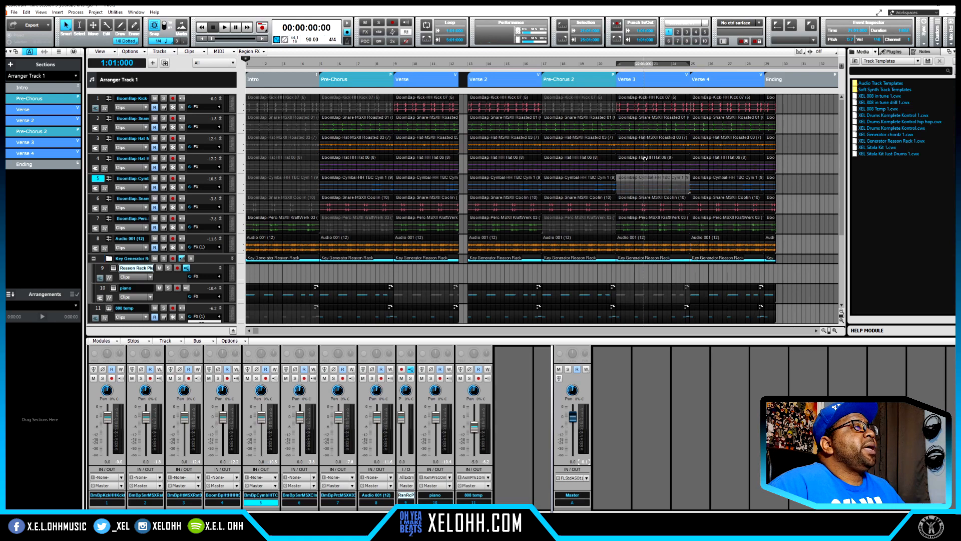
{"action": "left_click", "coordinate": [645, 158]}
{"action": "key", "text": "k"}
{"action": "left_click", "coordinate": [652, 221]}
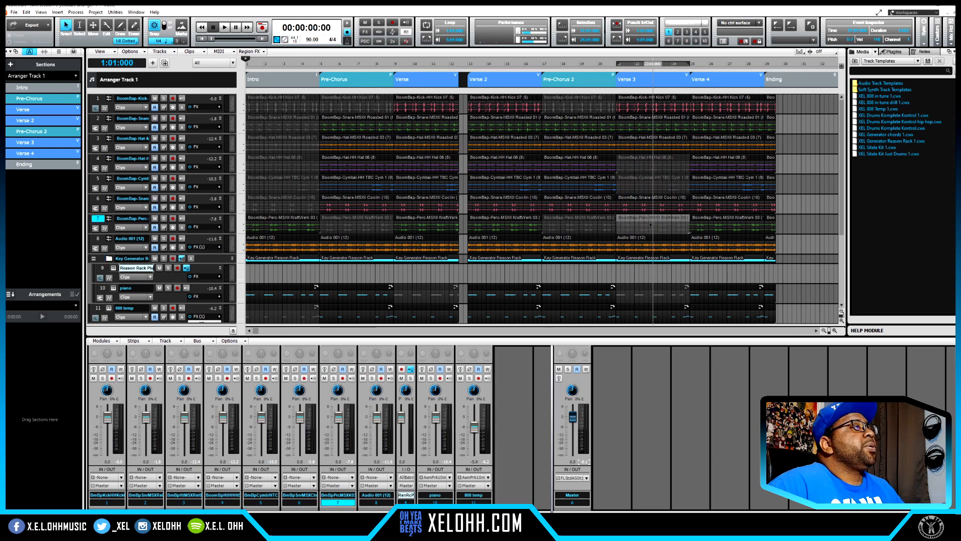
{"action": "left_click", "coordinate": [651, 140]}
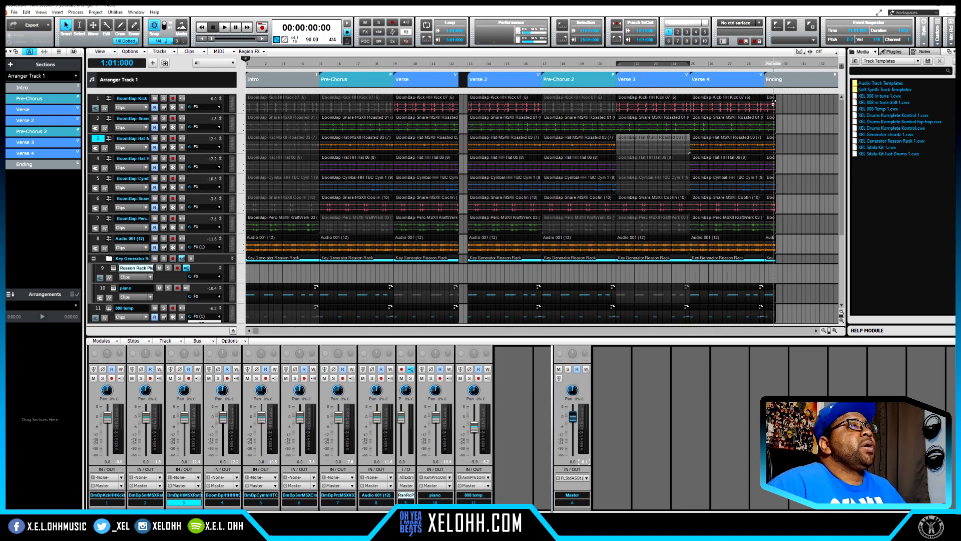
- Mute the drum and percussion clips on tracks 1 through 7 in the Ending section
{"action": "left_click", "coordinate": [771, 99]}
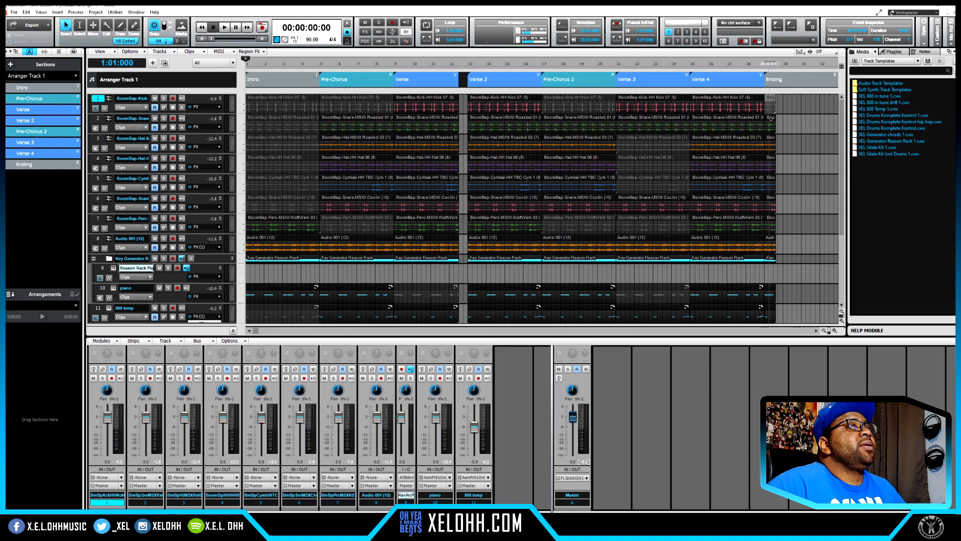
{"action": "left_click", "coordinate": [771, 118]}
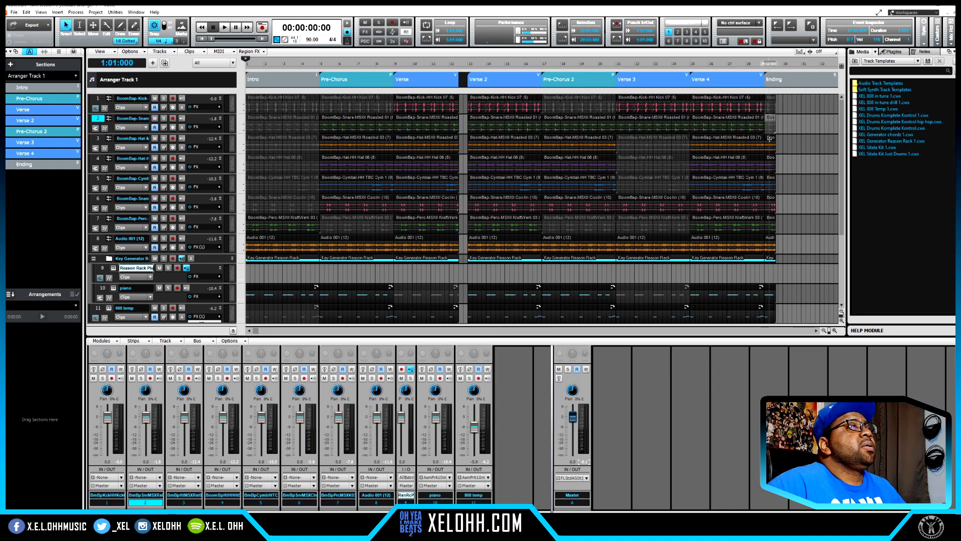
{"action": "left_click", "coordinate": [771, 139]}
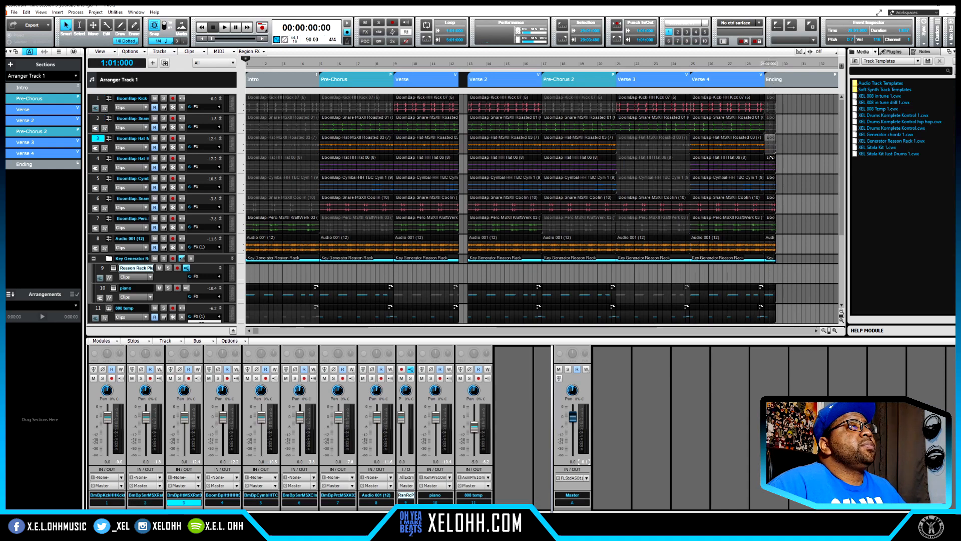
{"action": "left_click", "coordinate": [770, 158]}
{"action": "left_click", "coordinate": [770, 177]}
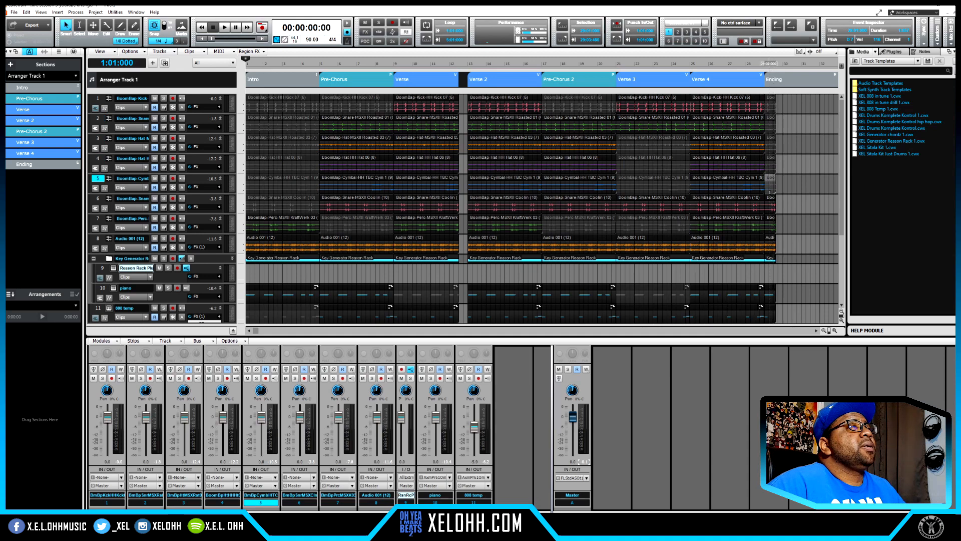
{"action": "left_click", "coordinate": [770, 199]}
{"action": "left_click", "coordinate": [770, 221]}
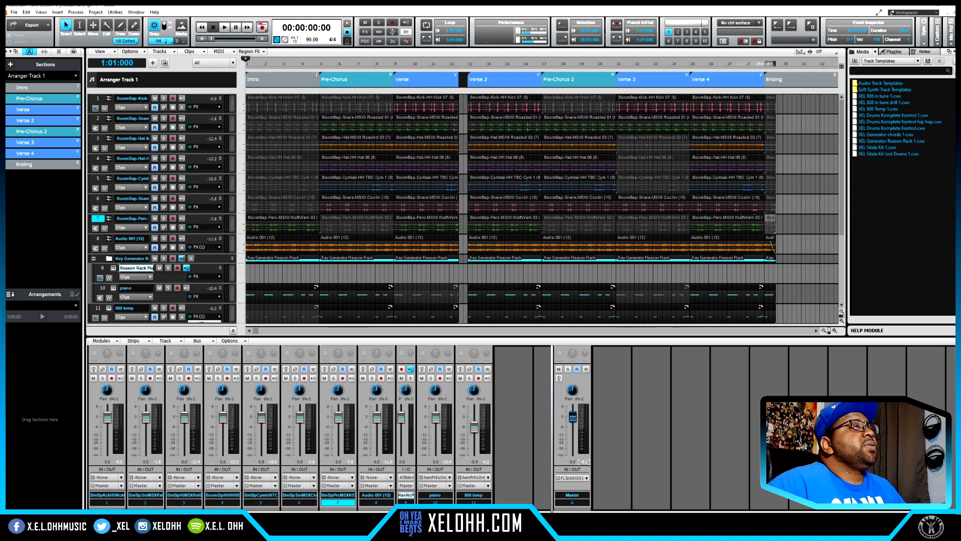
- Play the Ending section from 29:01:000 to review how the song finishes
{"action": "left_click", "coordinate": [764, 64]}
{"action": "key", "text": "space"}
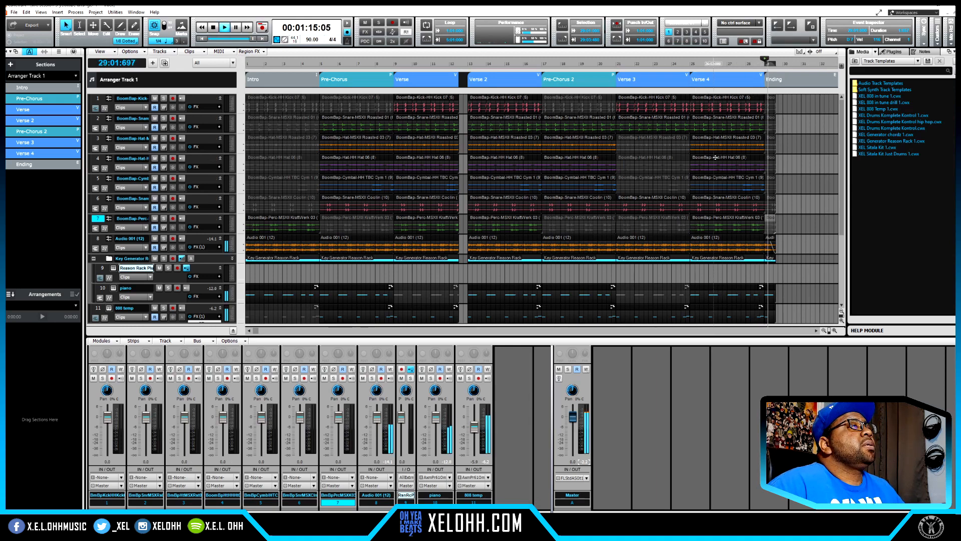
{"action": "key", "text": "space"}
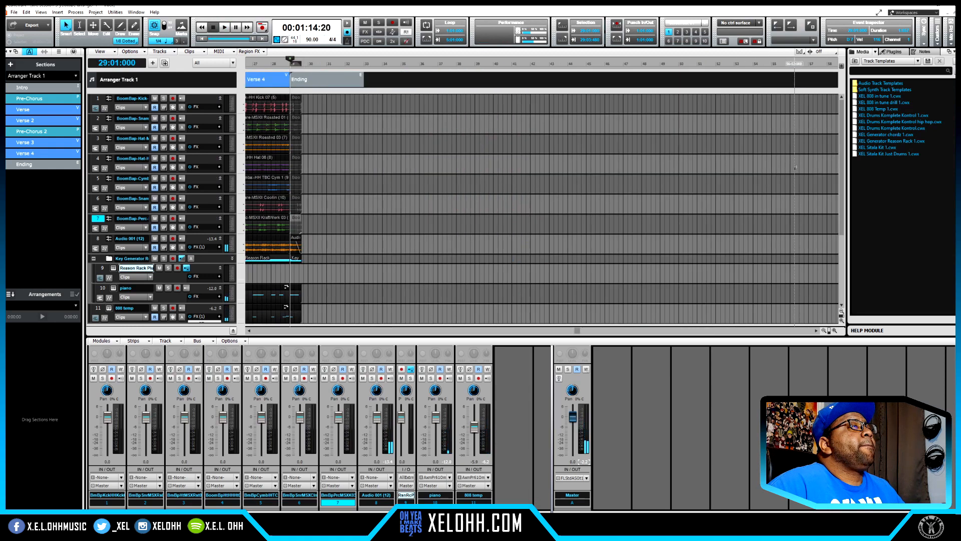
{"action": "key", "text": "space"}
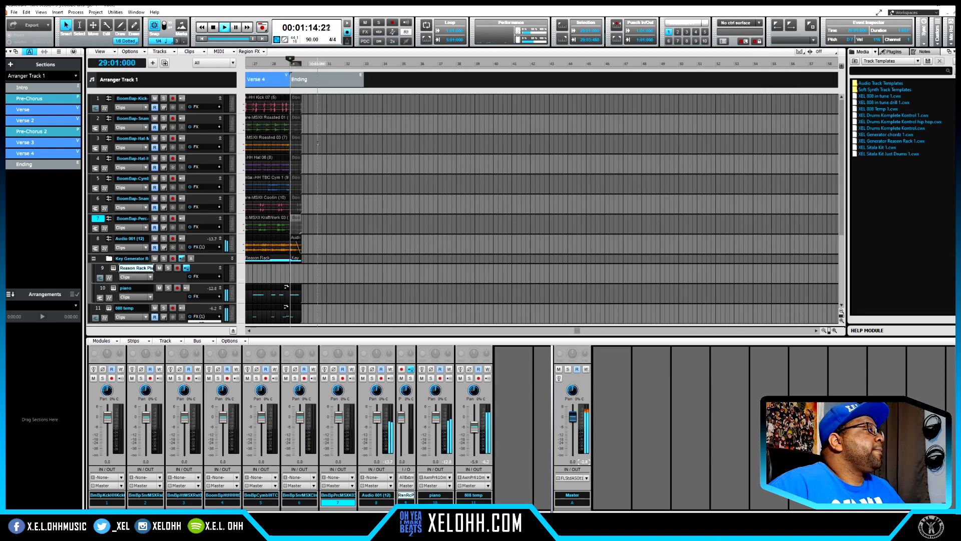
{"action": "key", "text": "space"}
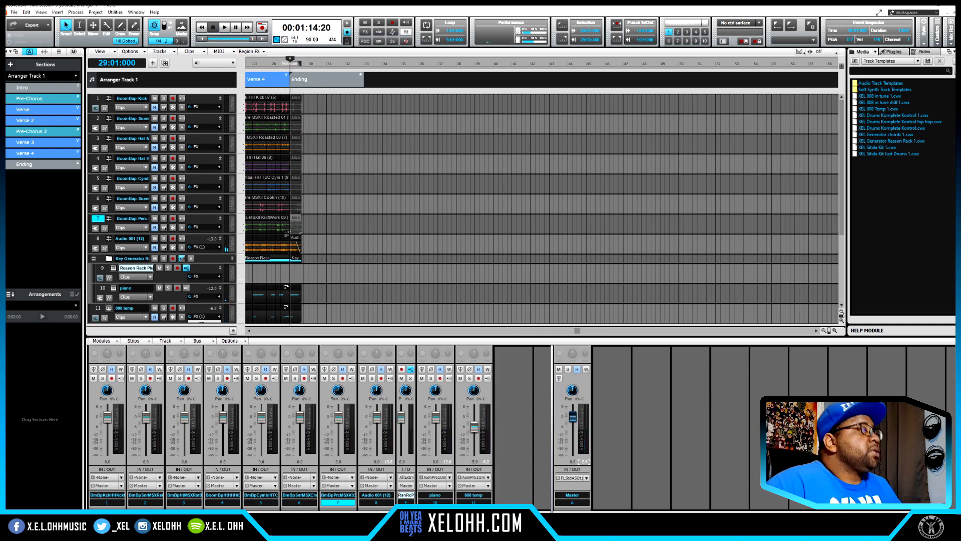
- Trim the Audio 001 clip in the Ending section to about one beat and play the ending back
{"action": "scroll", "coordinate": [306, 241], "scroll_direction": "up", "scroll_amount": 2, "text": "ctrl"}
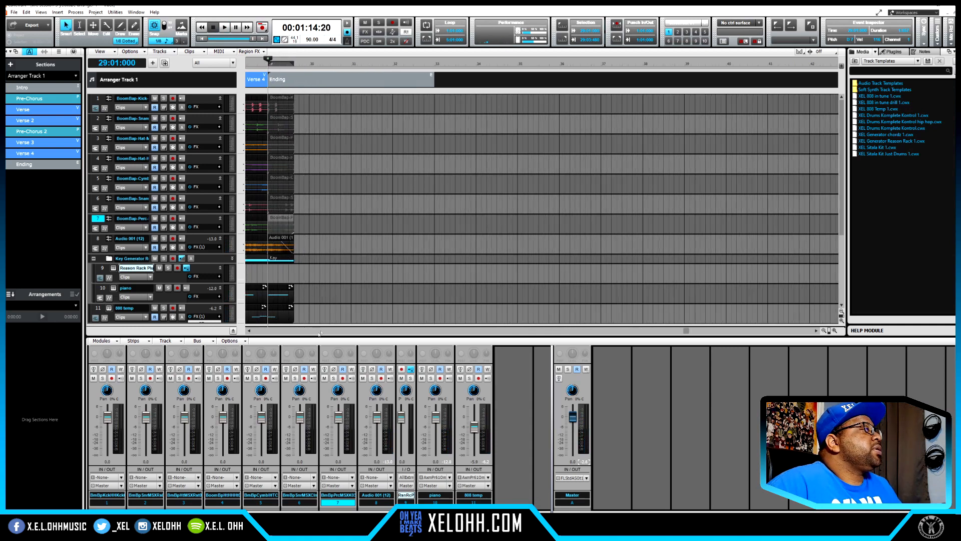
{"action": "left_click_drag", "start_coordinate": [249, 331], "coordinate": [249, 332]}
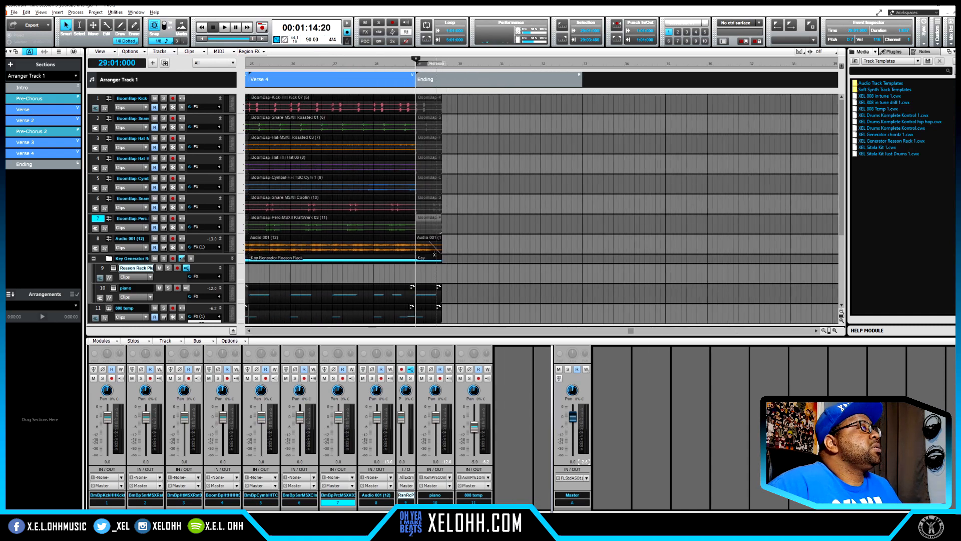
{"action": "scroll", "coordinate": [434, 255], "scroll_direction": "up", "scroll_amount": 3, "text": "ctrl"}
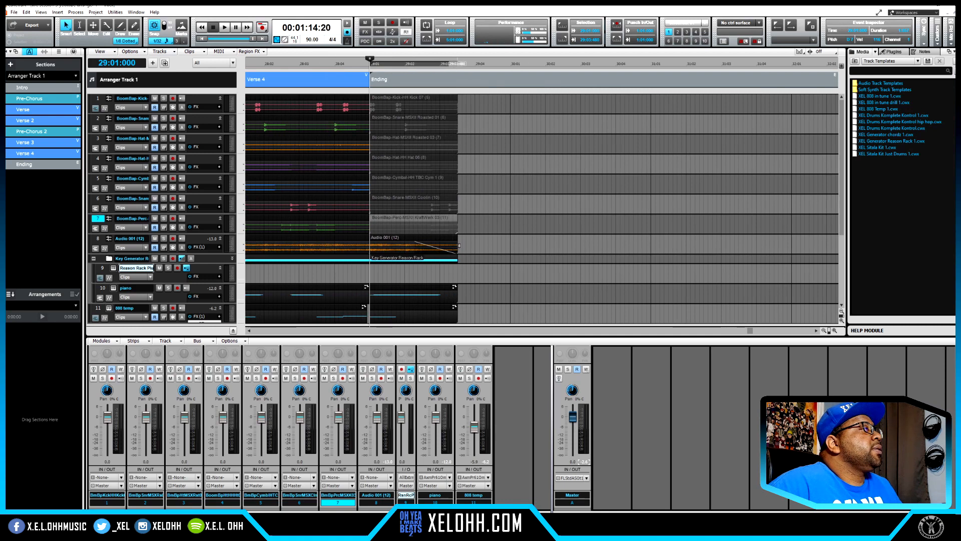
{"action": "left_click_drag", "start_coordinate": [454, 245], "coordinate": [405, 243]}
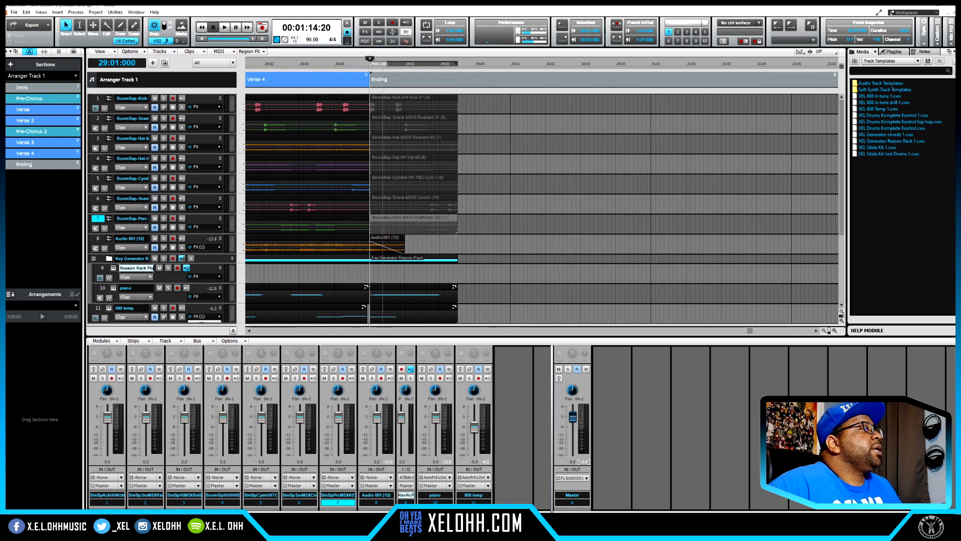
{"action": "key", "text": "space"}
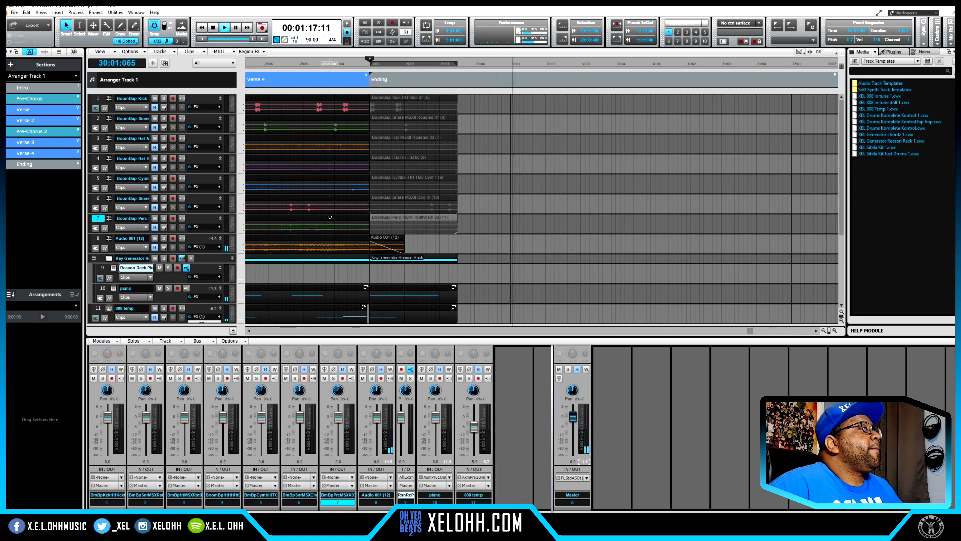
{"action": "key", "text": "space"}
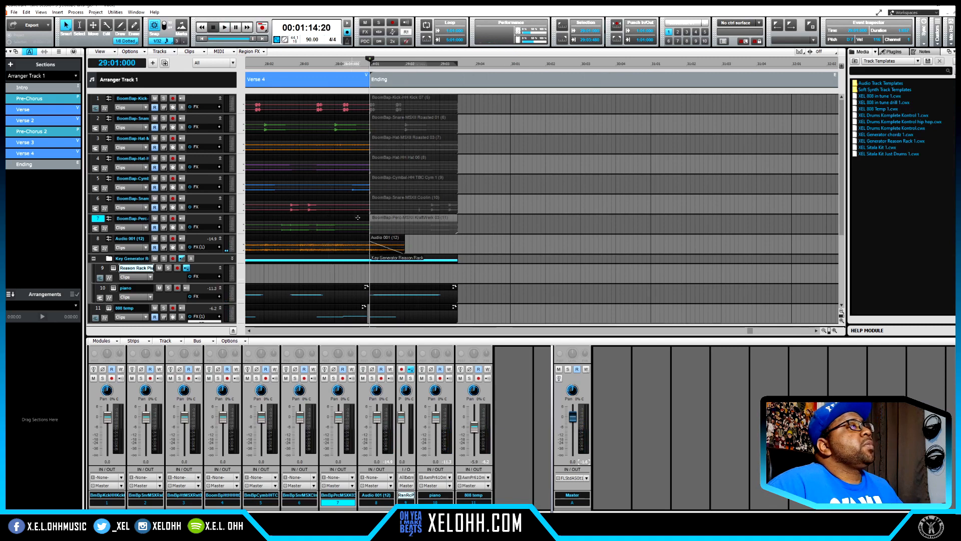
{"action": "left_click", "coordinate": [651, 81]}
{"action": "left_click", "coordinate": [650, 80]}
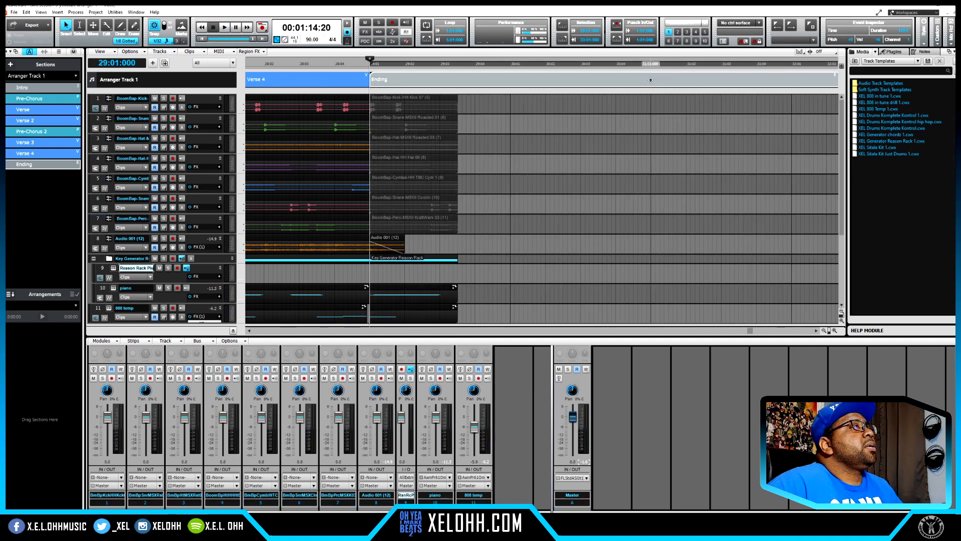
{"action": "left_click", "coordinate": [651, 81]}
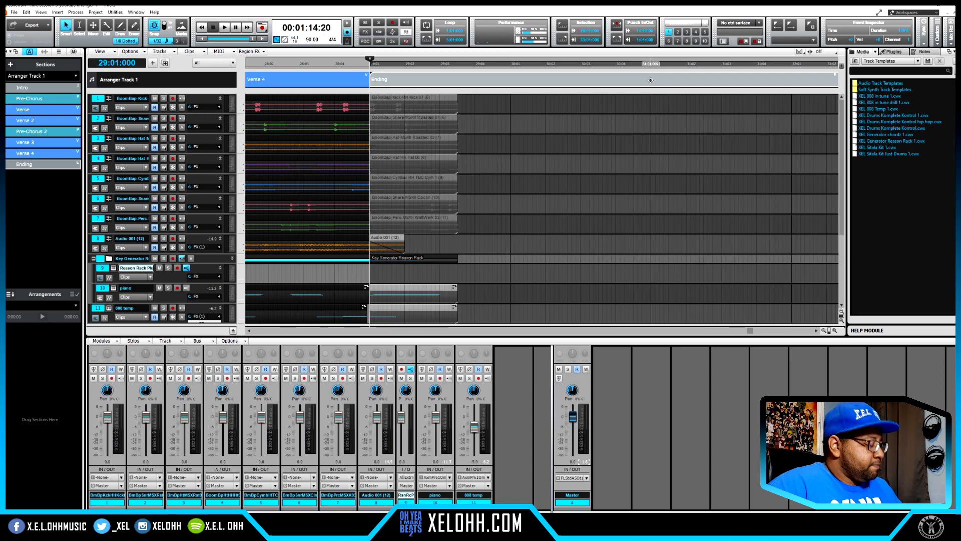
{"action": "left_click", "coordinate": [651, 80]}
{"action": "left_click", "coordinate": [649, 80]}
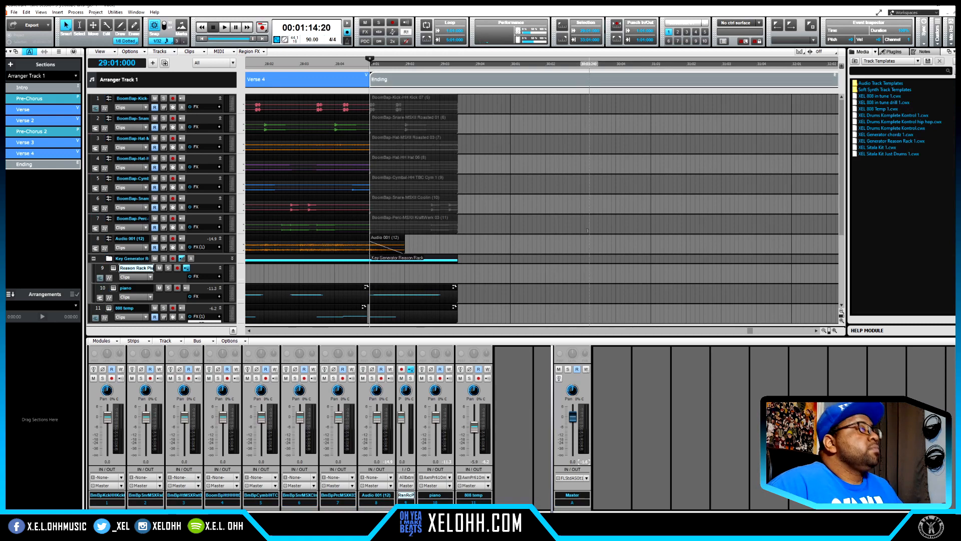
- Play the whole song from measure 1 through the Ending section to review the full arrangement
{"action": "scroll", "coordinate": [587, 231], "scroll_direction": "down", "scroll_amount": 2}
{"action": "left_click_drag", "start_coordinate": [738, 79], "coordinate": [552, 82]}
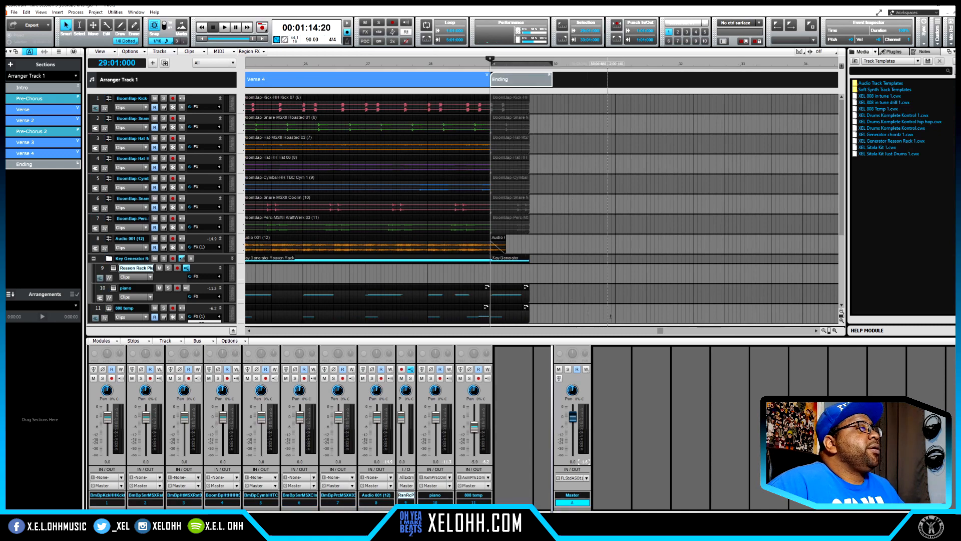
{"action": "left_click_drag", "start_coordinate": [662, 334], "coordinate": [561, 341]}
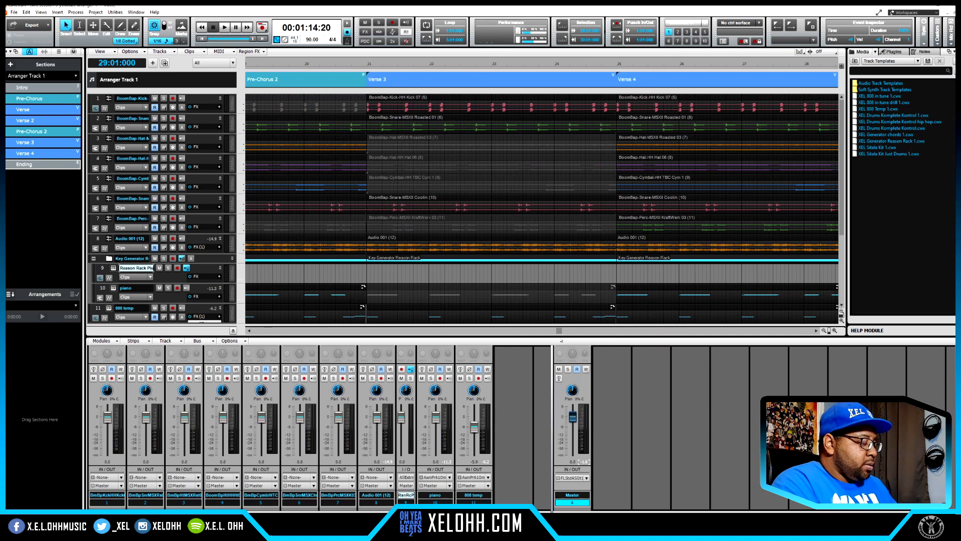
{"action": "key", "text": "shift+f"}
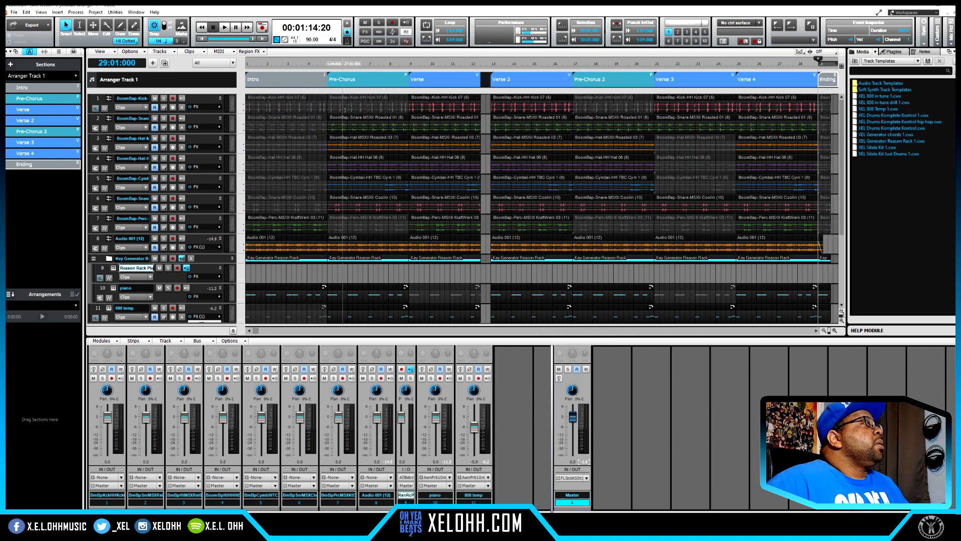
{"action": "key", "text": "w"}
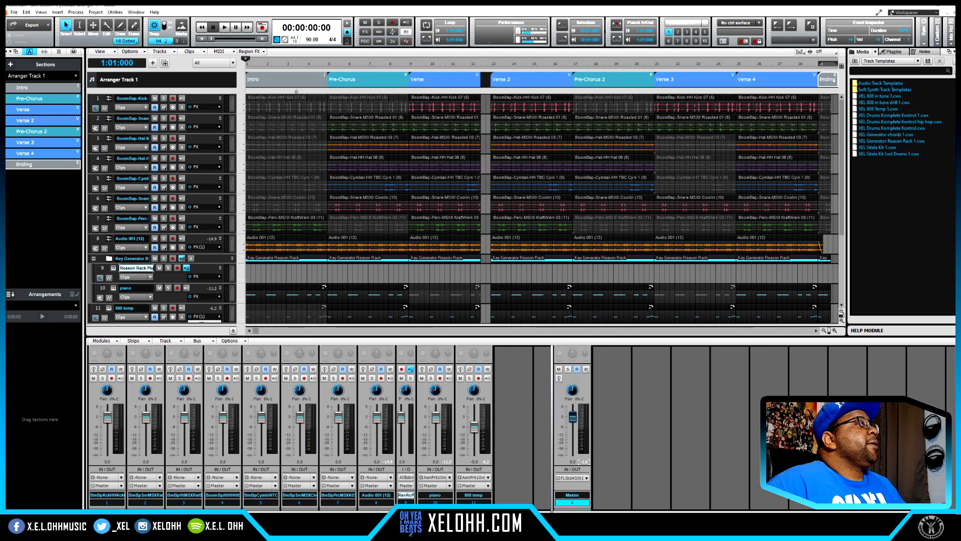
{"action": "key", "text": "space"}
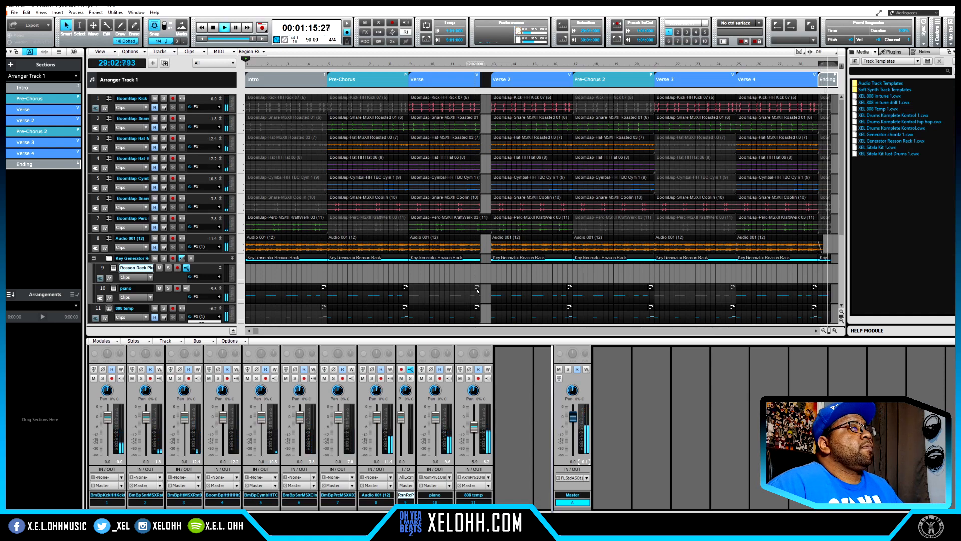
{"action": "key", "text": "space"}
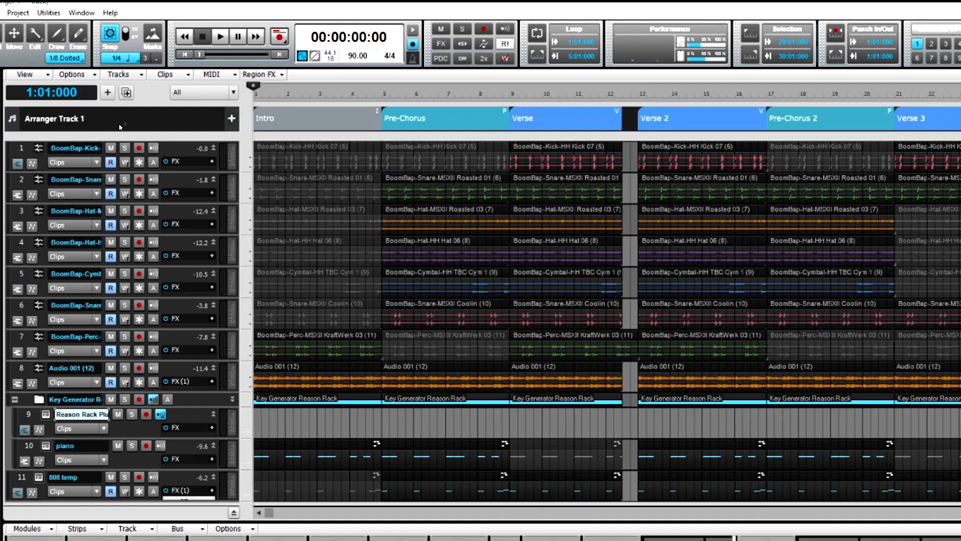
- Add a second arranger track and create a two-measure section at measure 1 with the section type Intro
{"action": "right_click", "coordinate": [128, 120]}
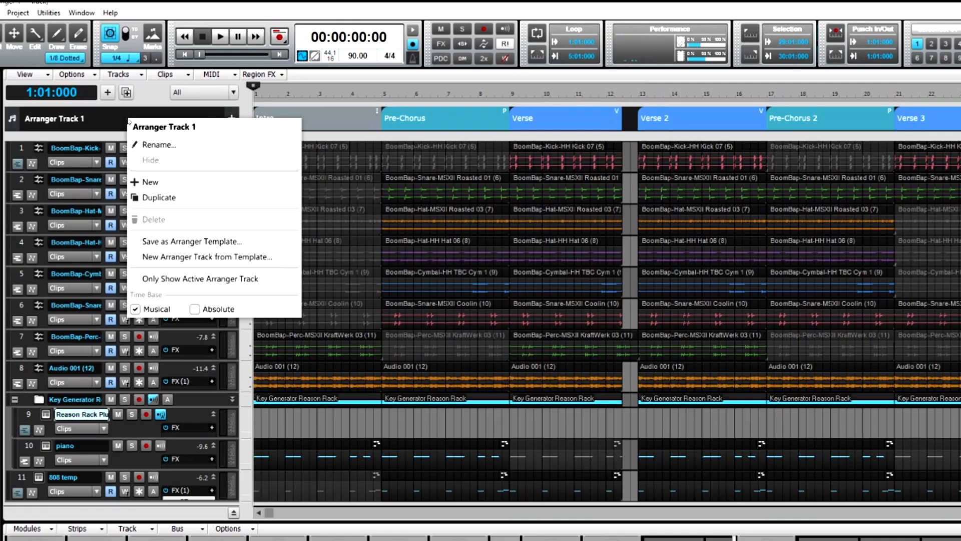
{"action": "left_click", "coordinate": [166, 183]}
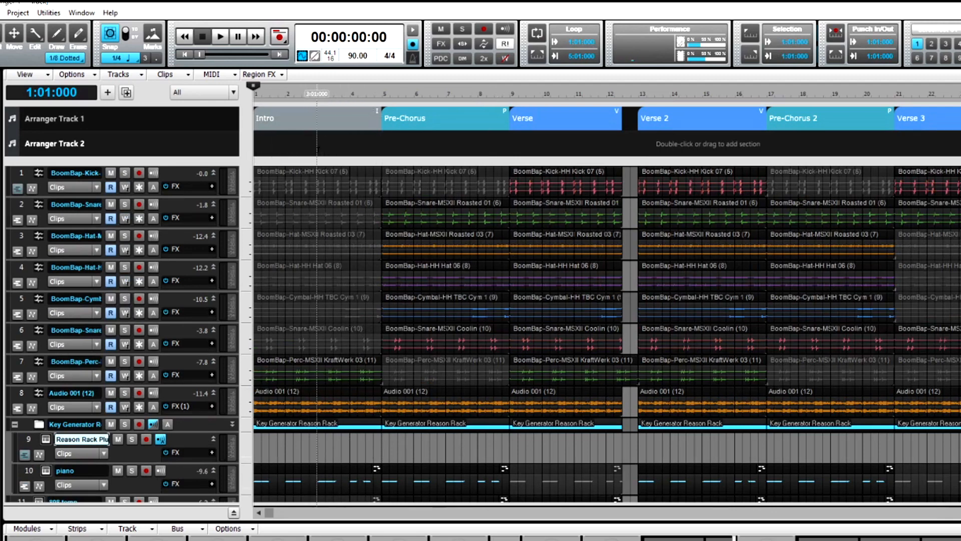
{"action": "left_click_drag", "start_coordinate": [318, 146], "coordinate": [254, 146]}
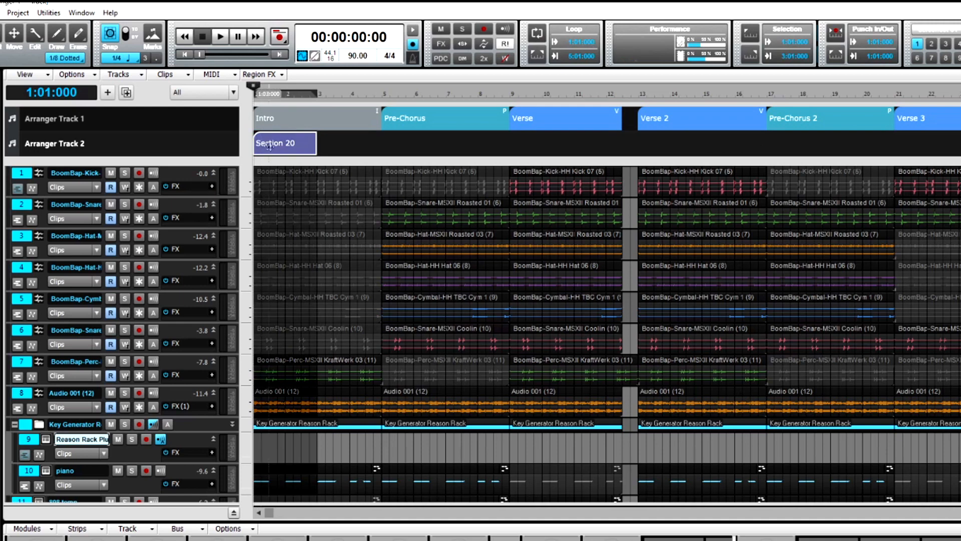
{"action": "right_click", "coordinate": [284, 148]}
{"action": "mouse_move", "coordinate": [366, 229]}
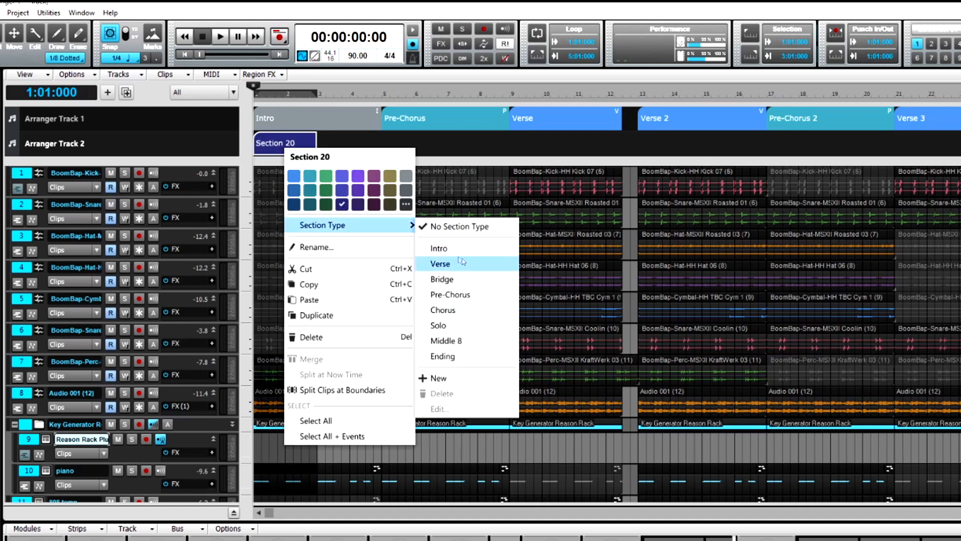
{"action": "left_click", "coordinate": [439, 249]}
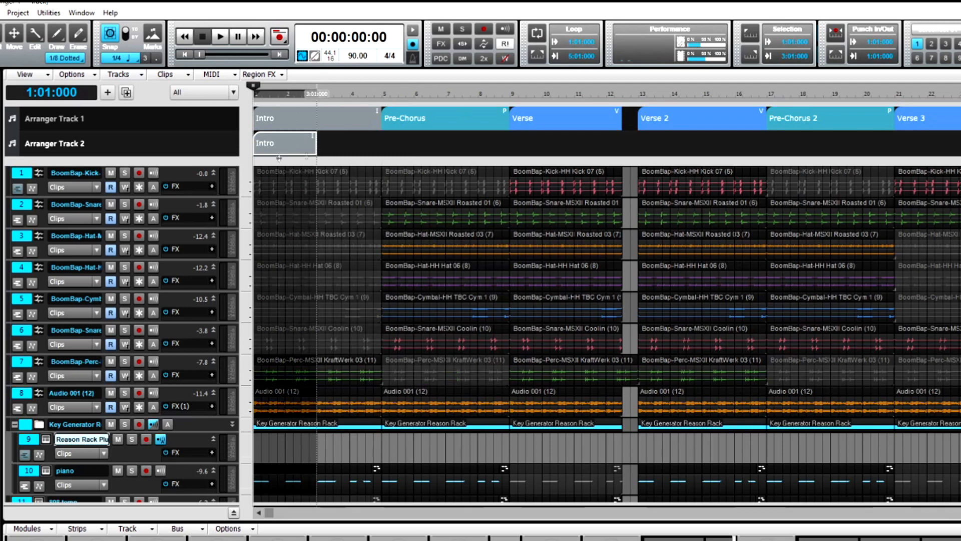
- Rename Arranger Track 2 as "stinger" and Arranger Track 1 as "full track"
{"action": "left_click", "coordinate": [58, 144]}
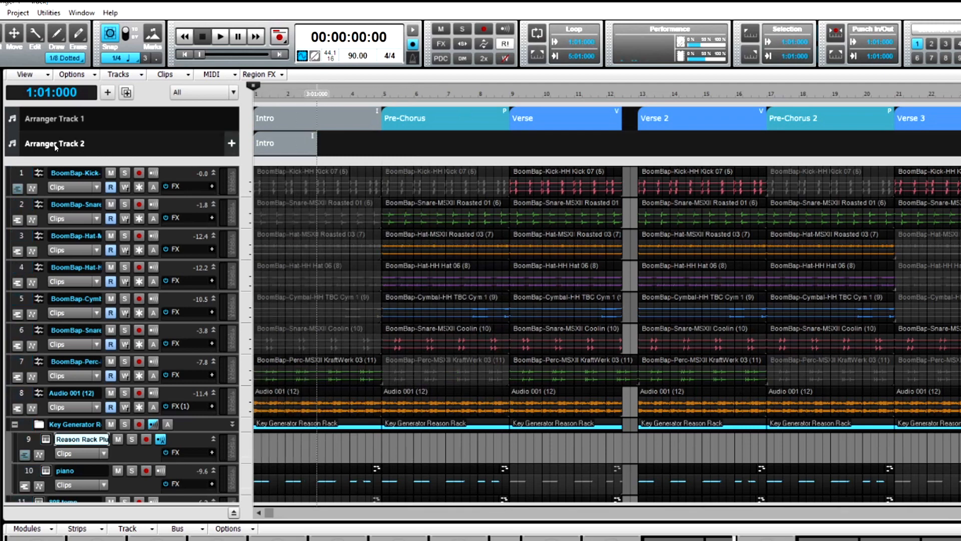
{"action": "double_click", "coordinate": [56, 146]}
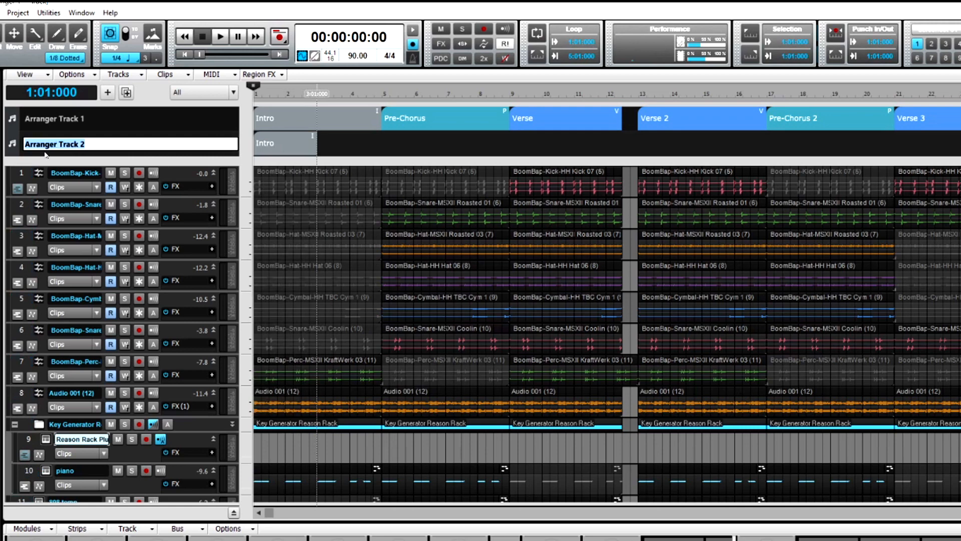
{"action": "type", "text": "stinger"}
{"action": "key", "text": "Return"}
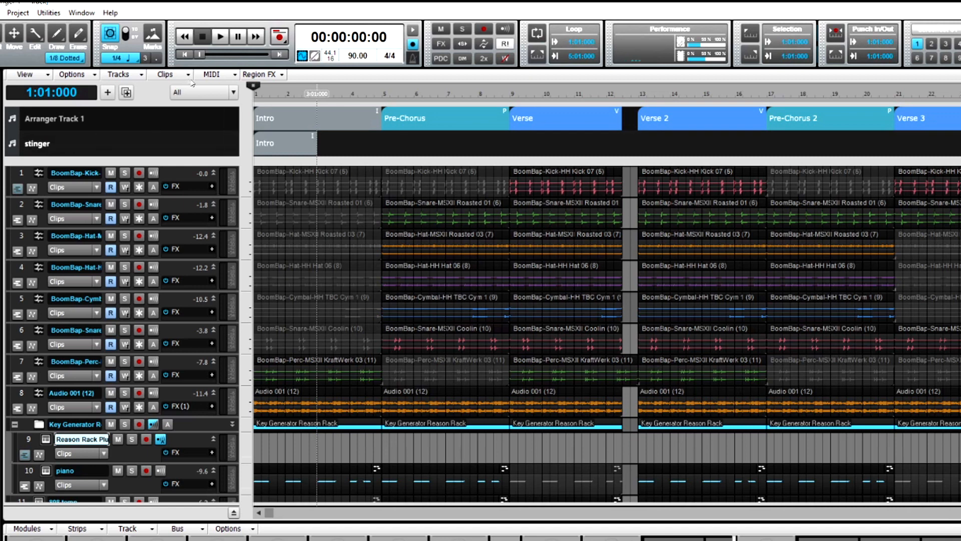
{"action": "double_click", "coordinate": [52, 121]}
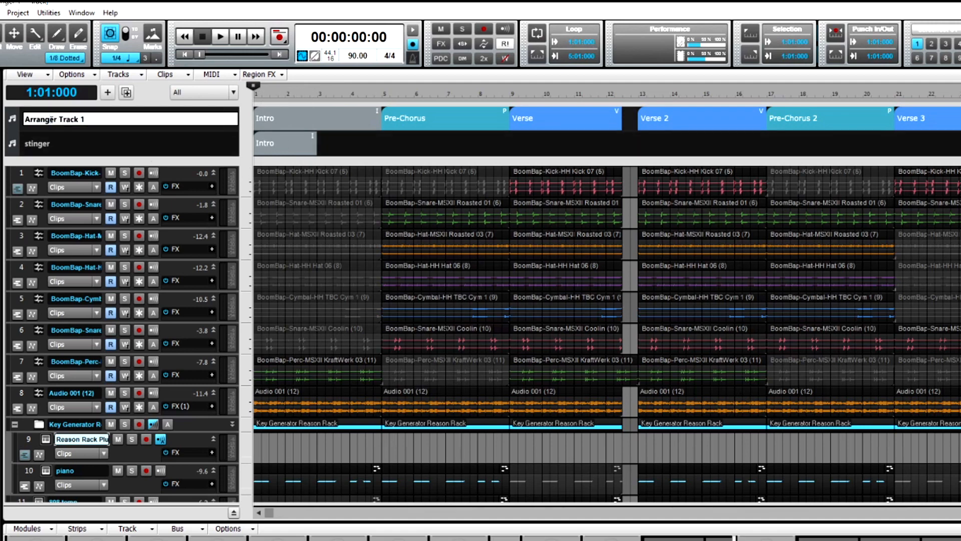
{"action": "key", "text": "ctrl+a"}
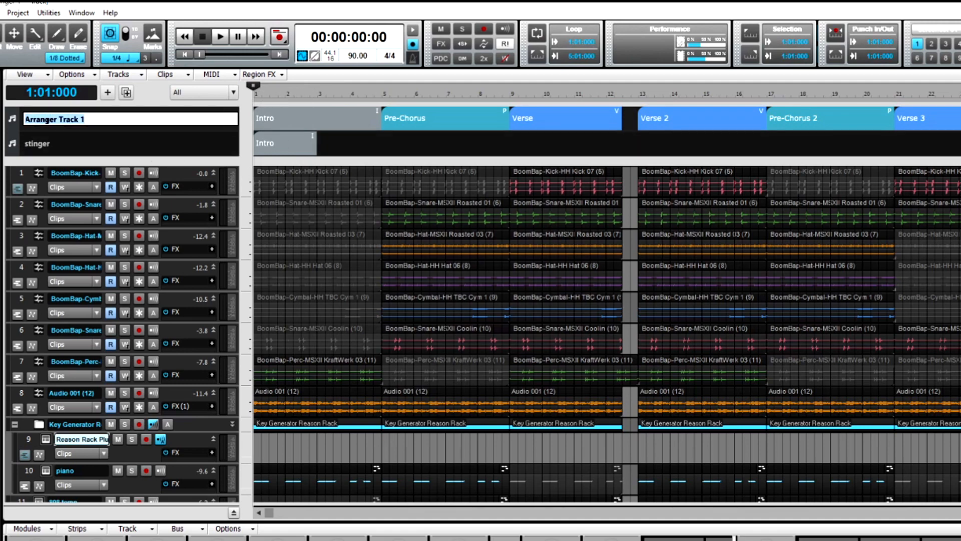
{"action": "type", "text": "full track"}
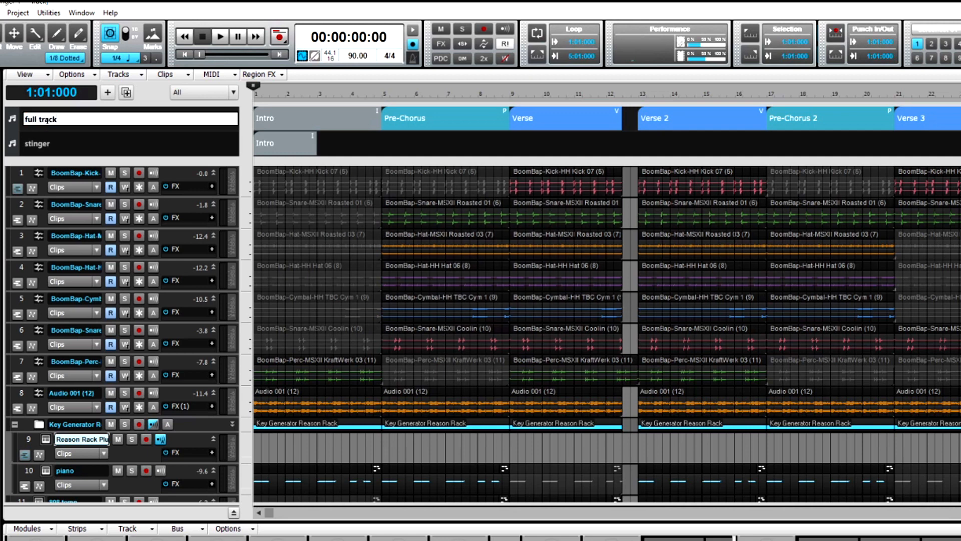
{"action": "key", "text": "Return"}
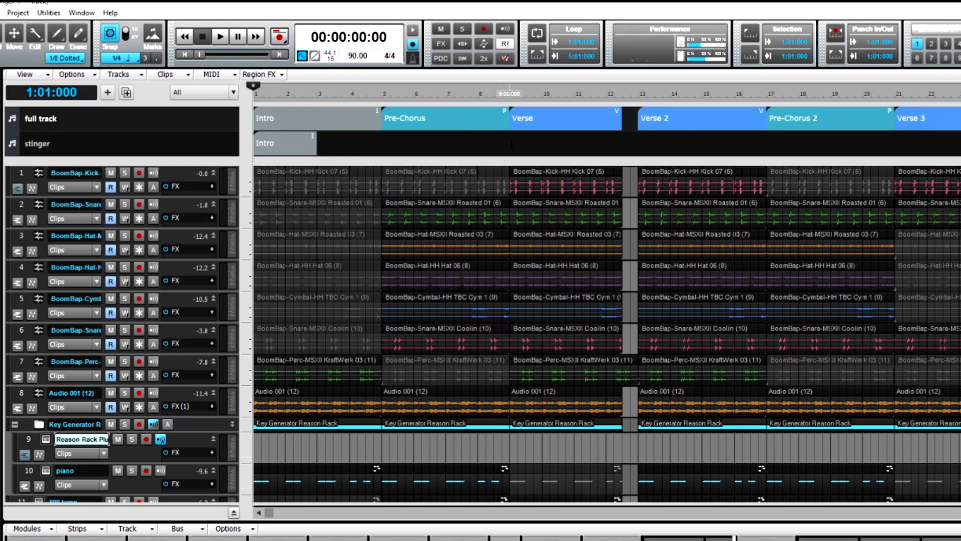
- Create a four-measure section on the stinger track, position it at measure 13 under Verse 2 and set its type to Middle 8
{"action": "left_click_drag", "start_coordinate": [509, 143], "coordinate": [638, 176]}
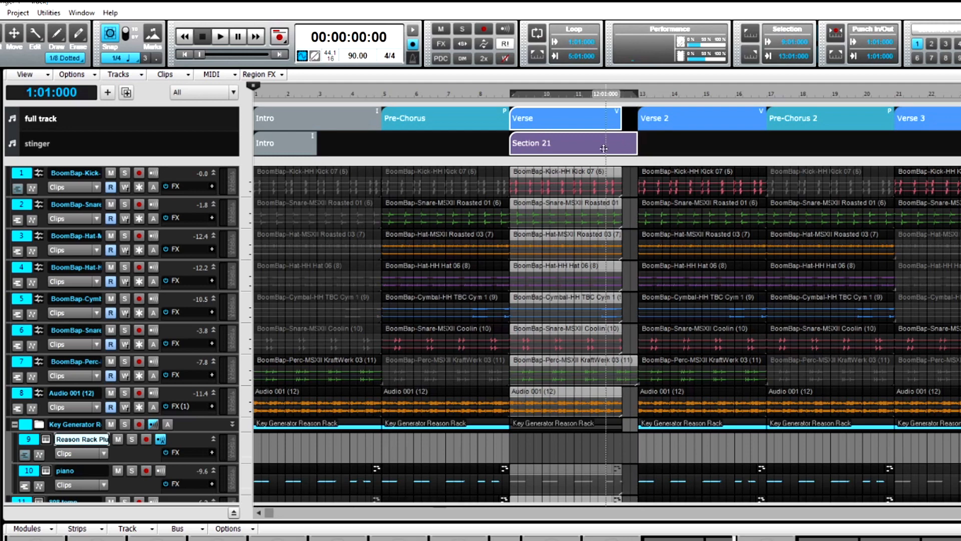
{"action": "left_click", "coordinate": [551, 146]}
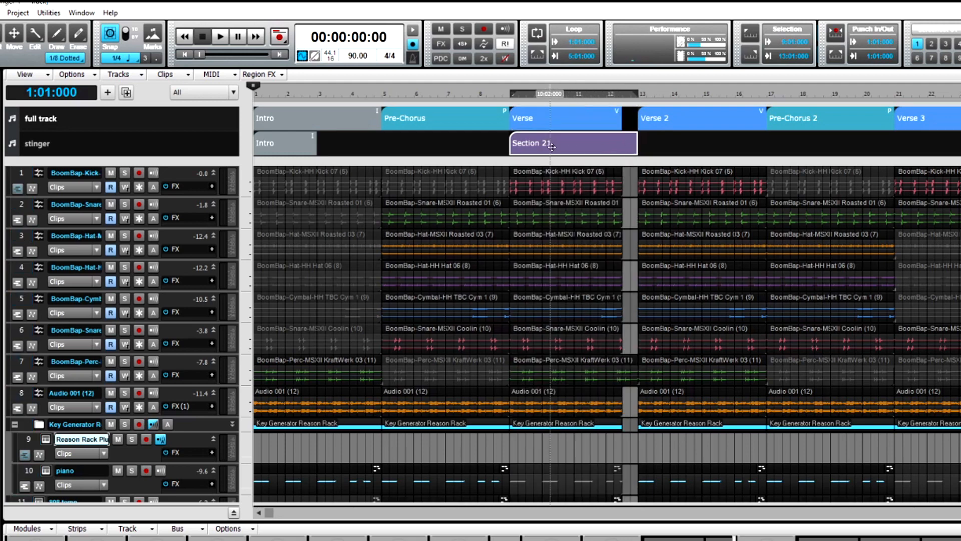
{"action": "left_click_drag", "start_coordinate": [551, 146], "coordinate": [678, 151]}
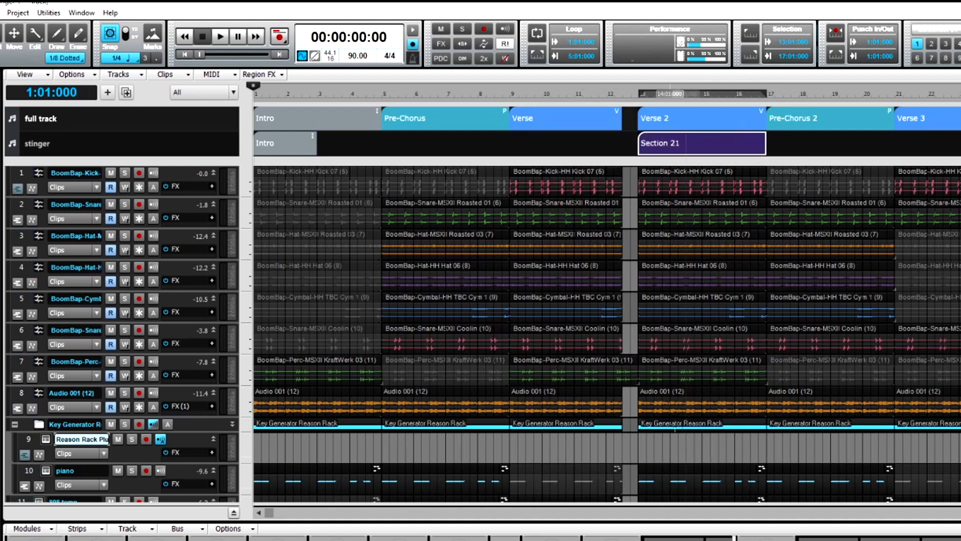
{"action": "right_click", "coordinate": [683, 144]}
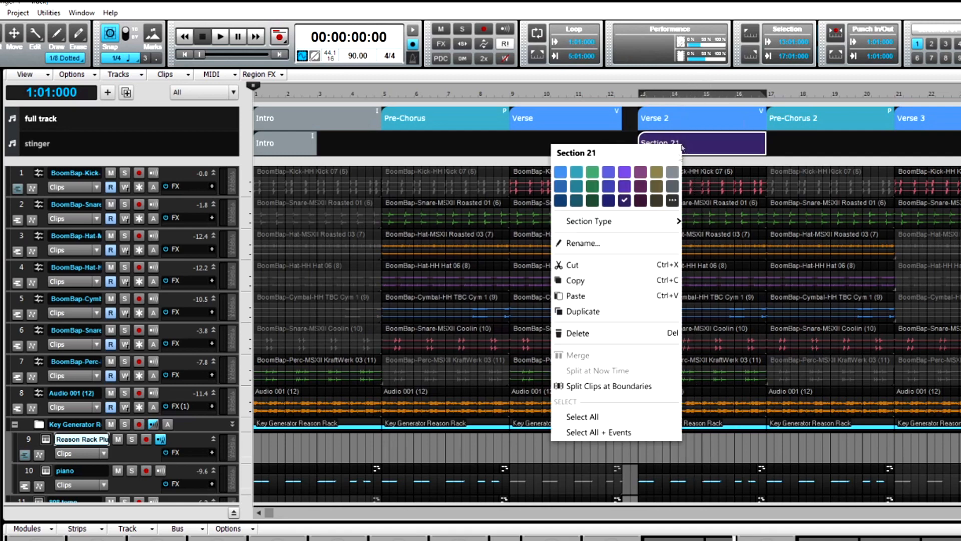
{"action": "mouse_move", "coordinate": [660, 225]}
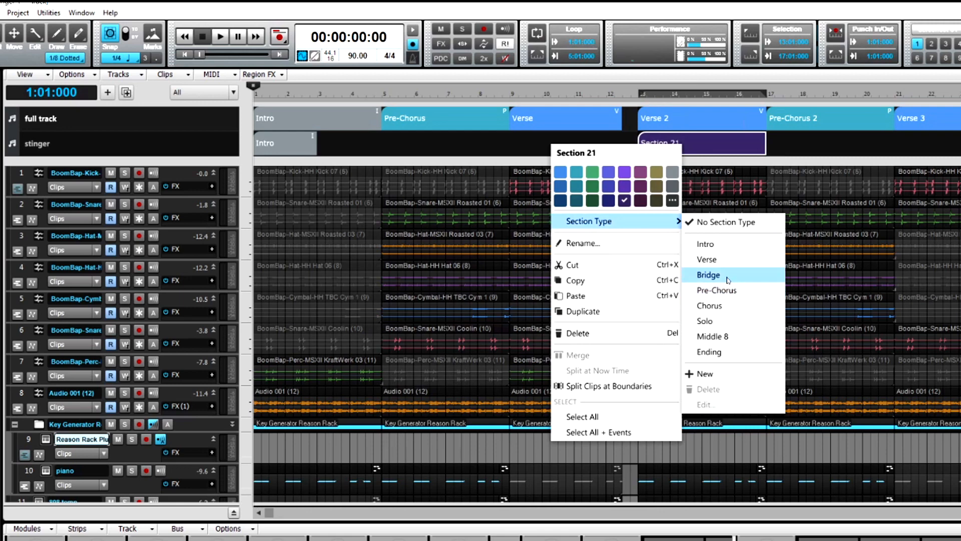
{"action": "left_click", "coordinate": [737, 337]}
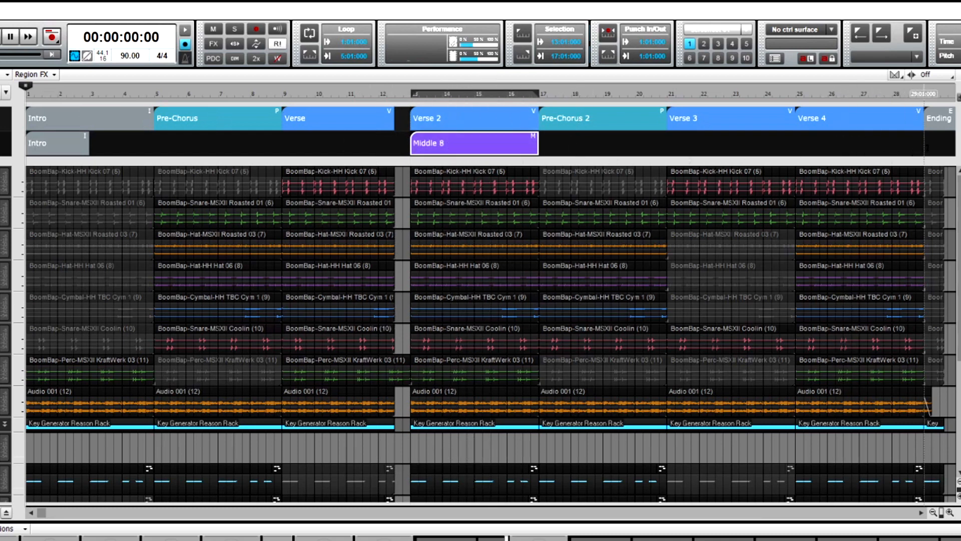
- Add a one-measure section at measure 29 on the stinger track and set its section type to Ending
{"action": "left_click_drag", "start_coordinate": [925, 146], "coordinate": [782, 144]}
{"action": "right_click", "coordinate": [758, 149]}
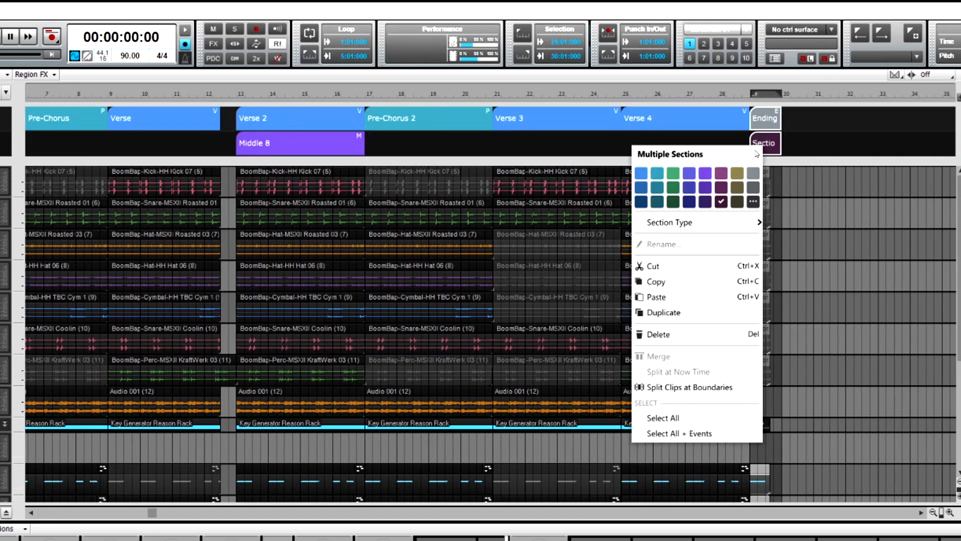
{"action": "mouse_move", "coordinate": [726, 223]}
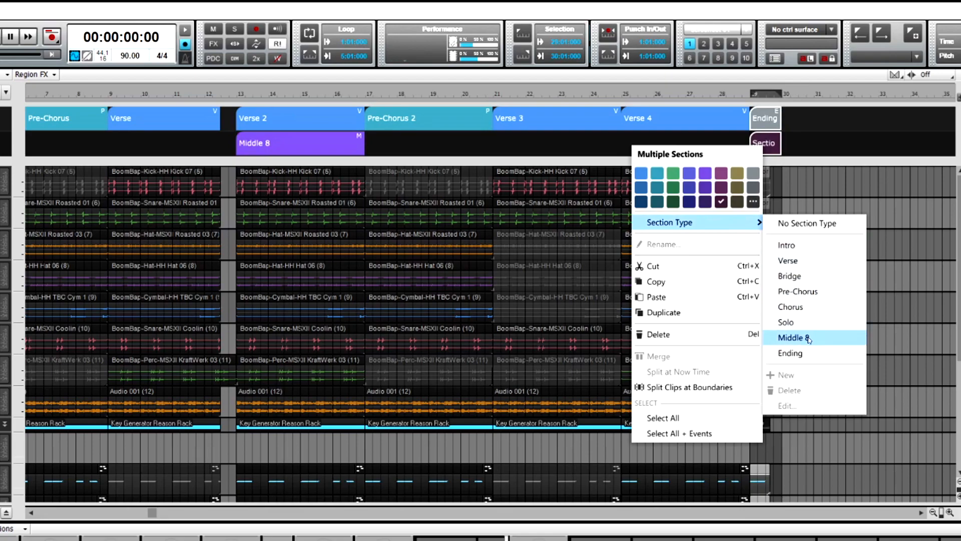
{"action": "left_click", "coordinate": [790, 353]}
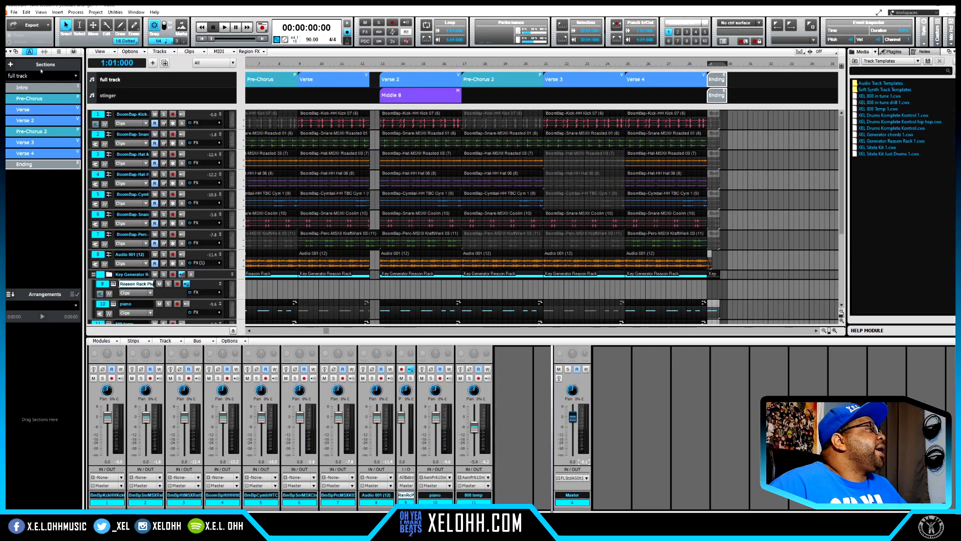
- Make stinger the active arranger track and create an arrangement from its Intro, Middle 8 and Ending sections
{"action": "left_click", "coordinate": [76, 76]}
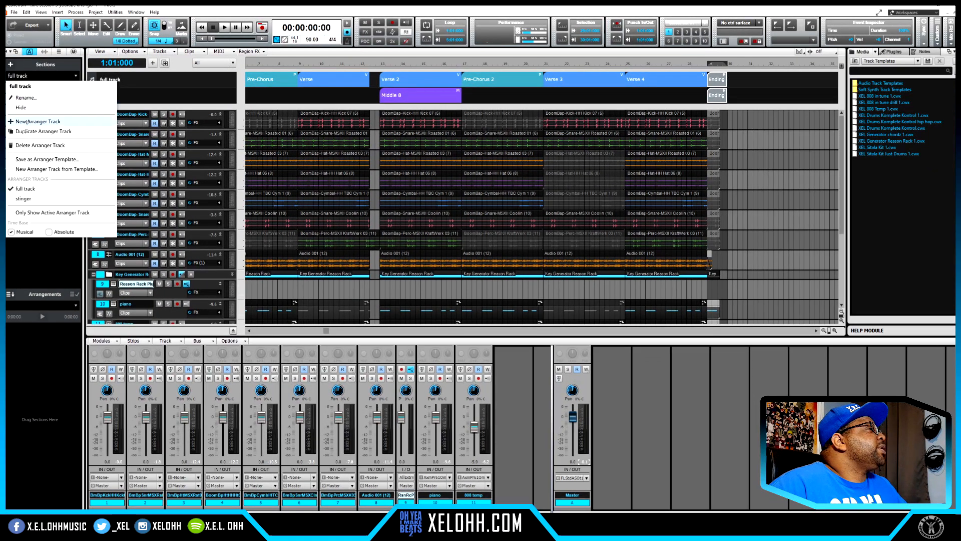
{"action": "left_click", "coordinate": [16, 199]}
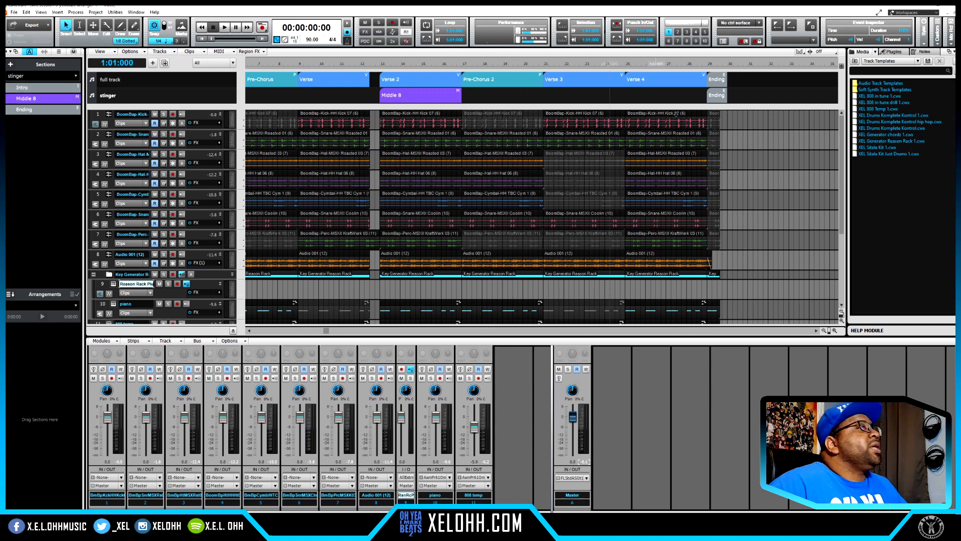
{"action": "left_click", "coordinate": [790, 65]}
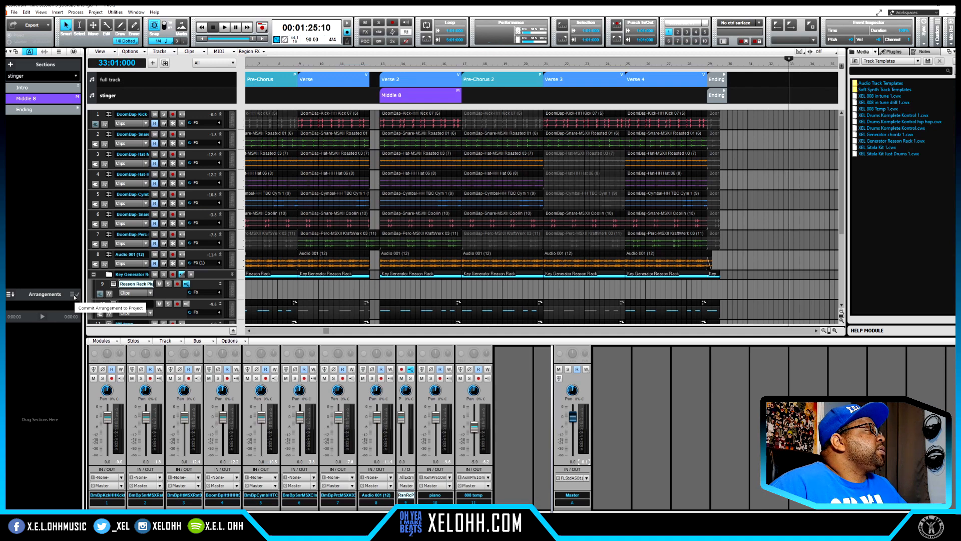
{"action": "left_click", "coordinate": [31, 89]}
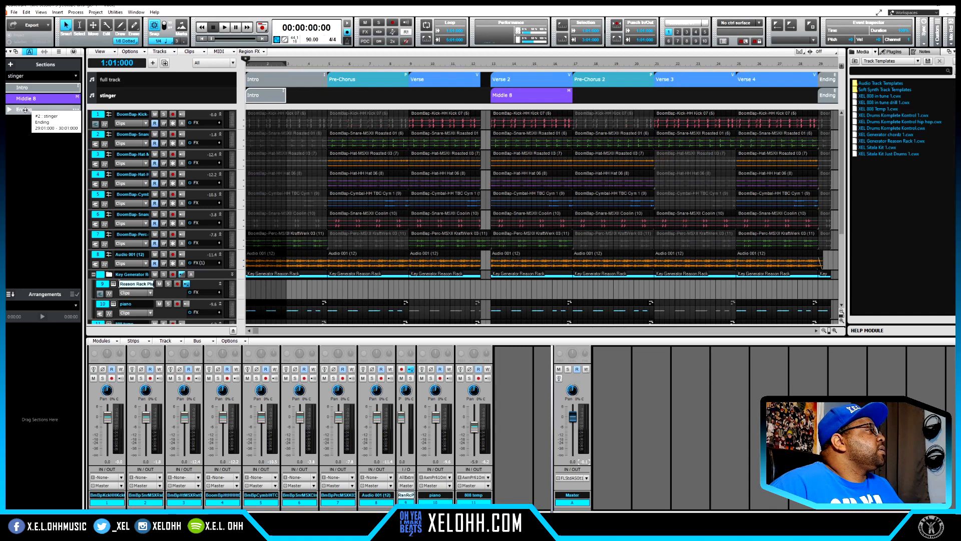
{"action": "left_click", "coordinate": [25, 109]}
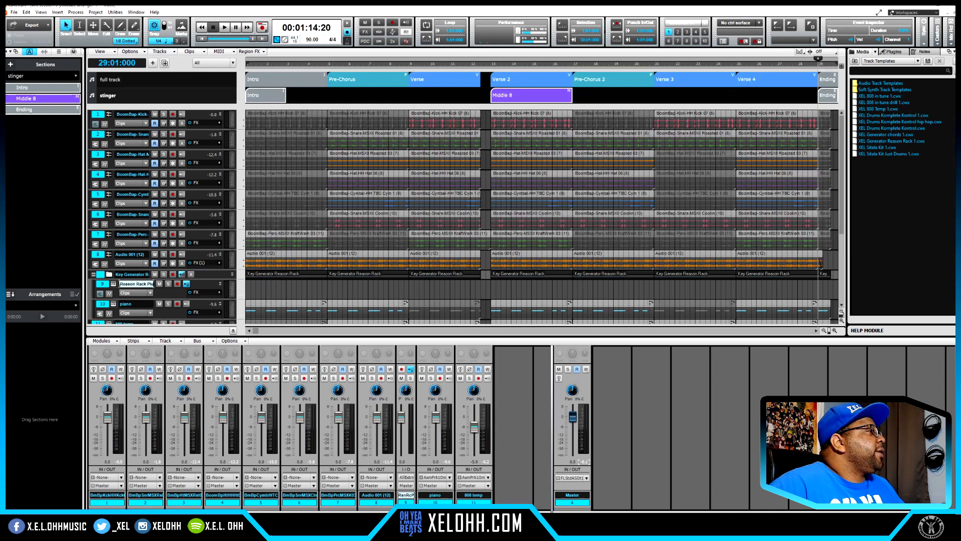
{"action": "left_click", "coordinate": [10, 294]}
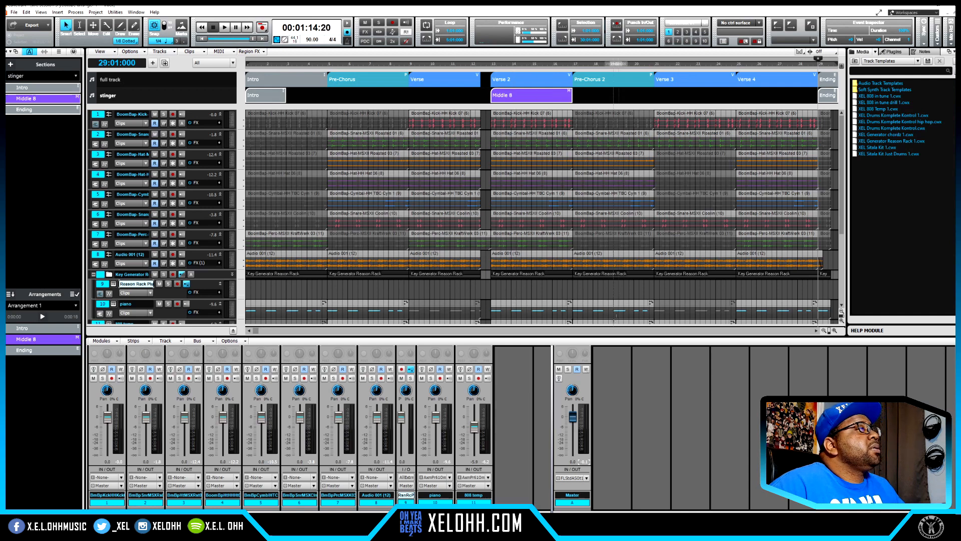
- Set up an audio export of Arrangement 1 to the Desktop with the file name "stinger 1"
{"action": "key", "text": "w"}
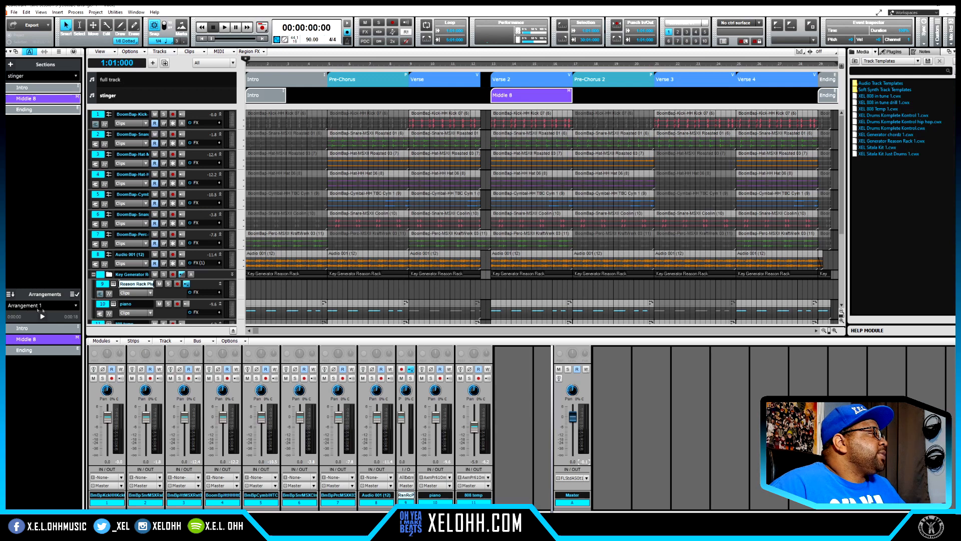
{"action": "left_click", "coordinate": [76, 305]}
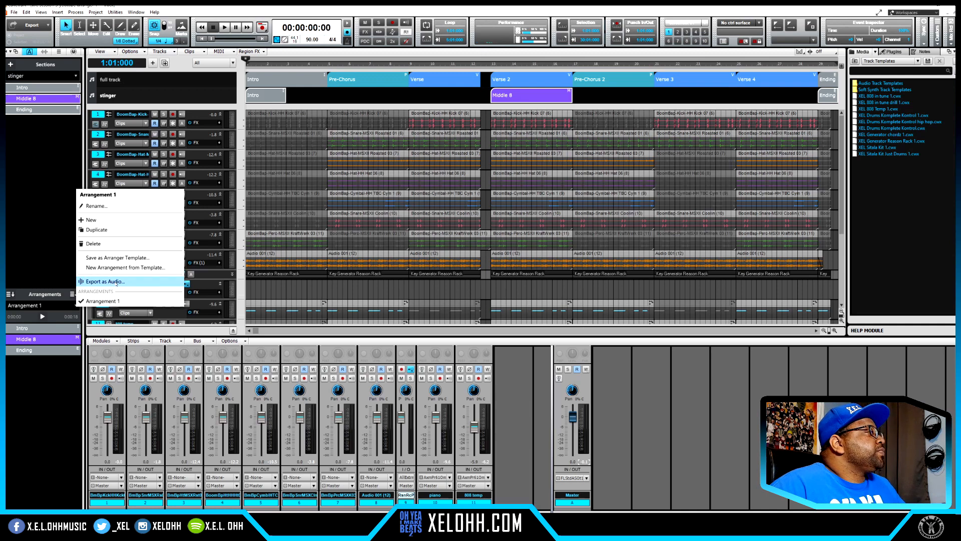
{"action": "left_click", "coordinate": [117, 283]}
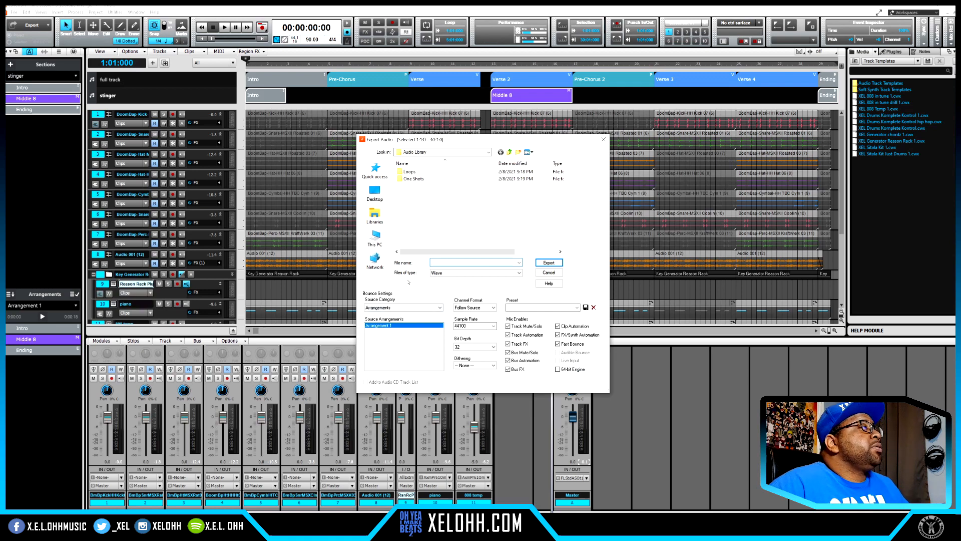
{"action": "left_click", "coordinate": [374, 193]}
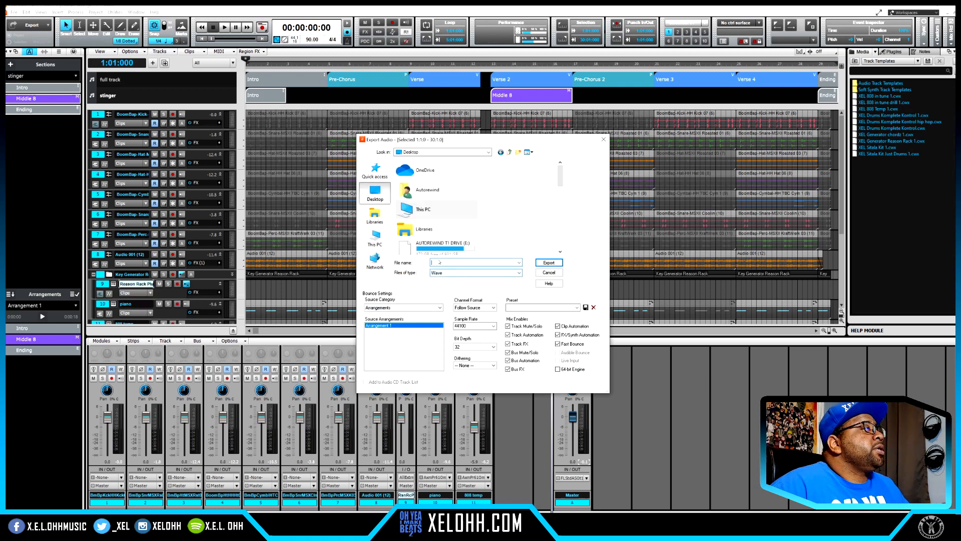
{"action": "left_click", "coordinate": [441, 261]}
{"action": "type", "text": "stinger 1"}
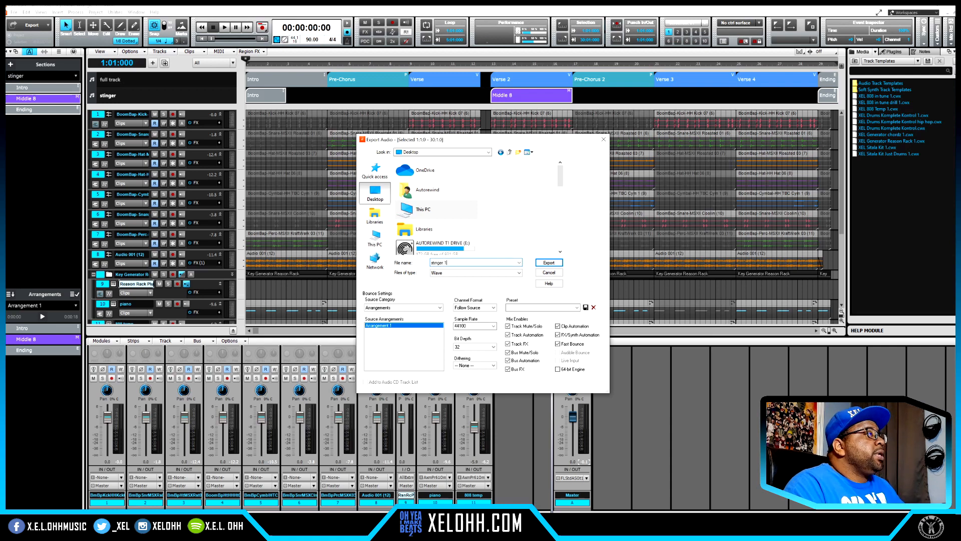
- Keep Arrangements as the export source, set the bit depth to 24 and export the Wave file
{"action": "left_click", "coordinate": [441, 308]}
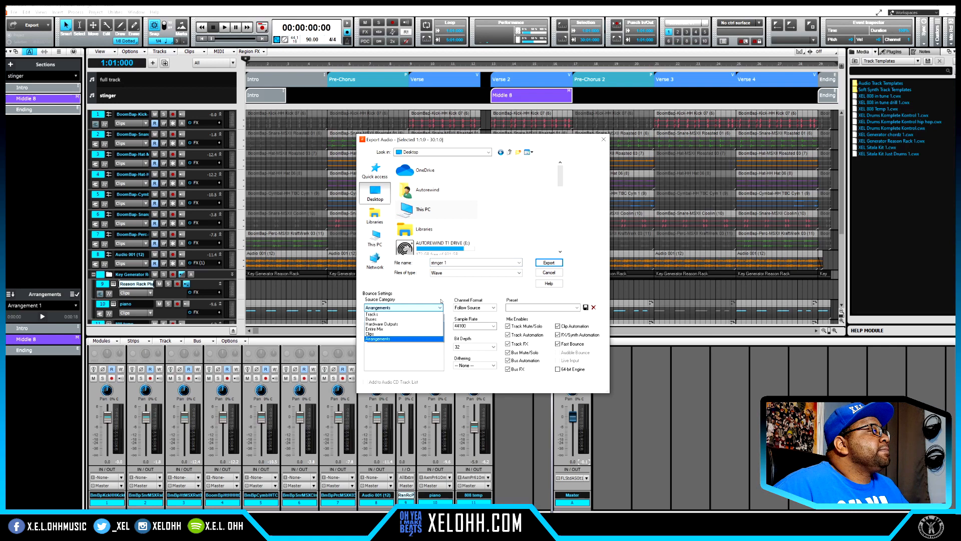
{"action": "left_click", "coordinate": [440, 300]}
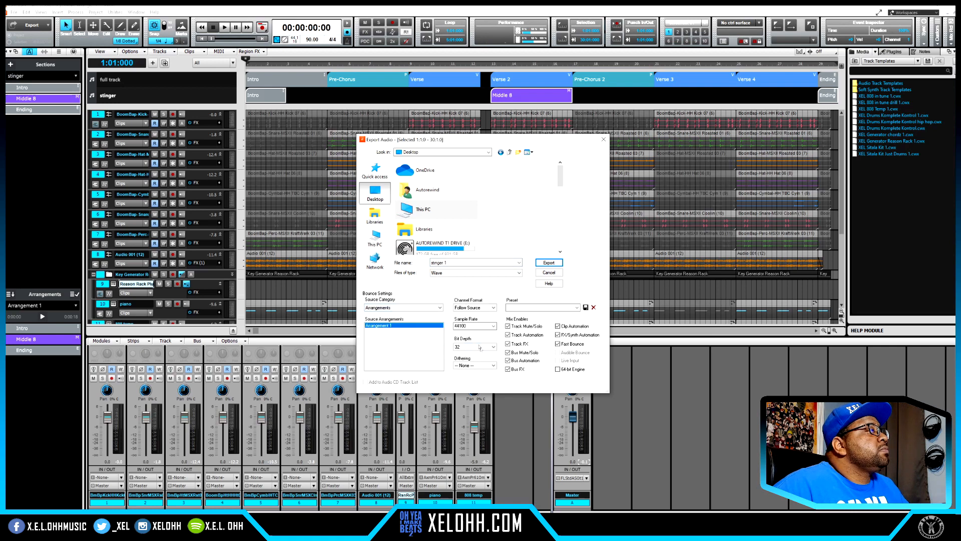
{"action": "left_click", "coordinate": [494, 347]}
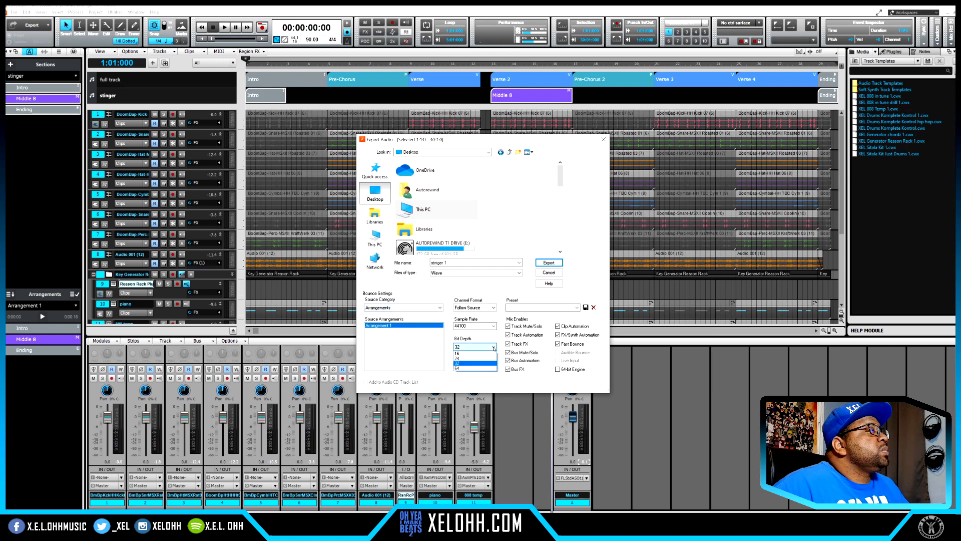
{"action": "left_click", "coordinate": [467, 358]}
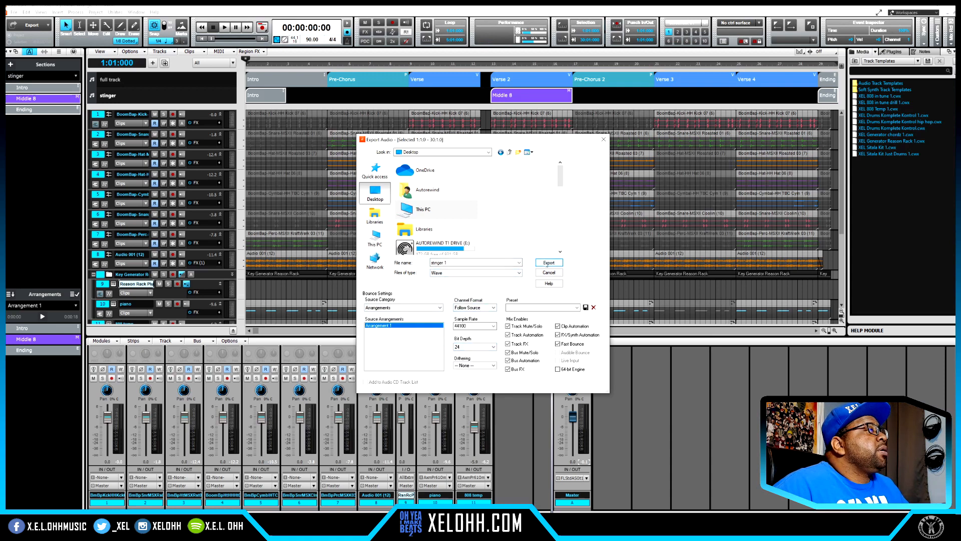
{"action": "left_click", "coordinate": [549, 262]}
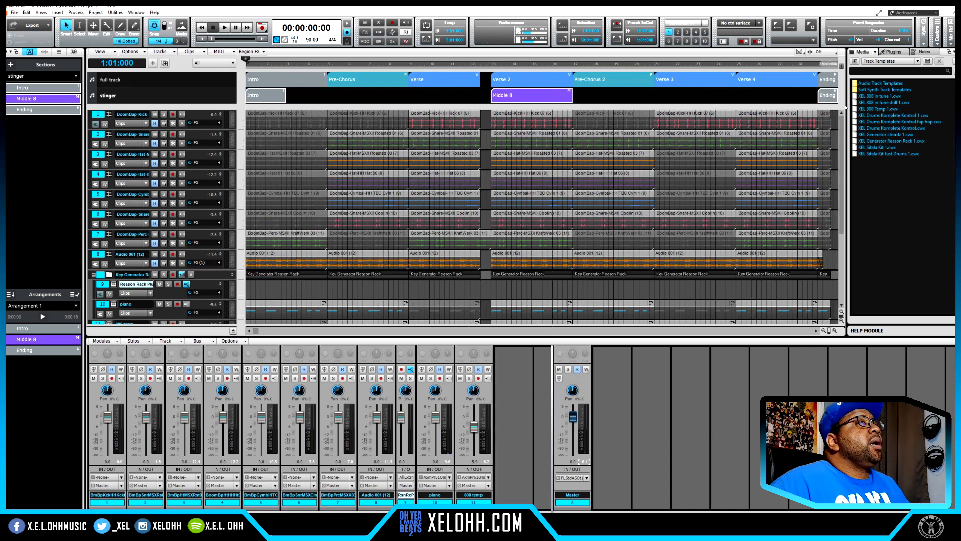
- Enlarge the exported stinger 1 audio track below the 808 temp track, and play it back soloed
{"action": "left_click_drag", "start_coordinate": [842, 128], "coordinate": [846, 191]}
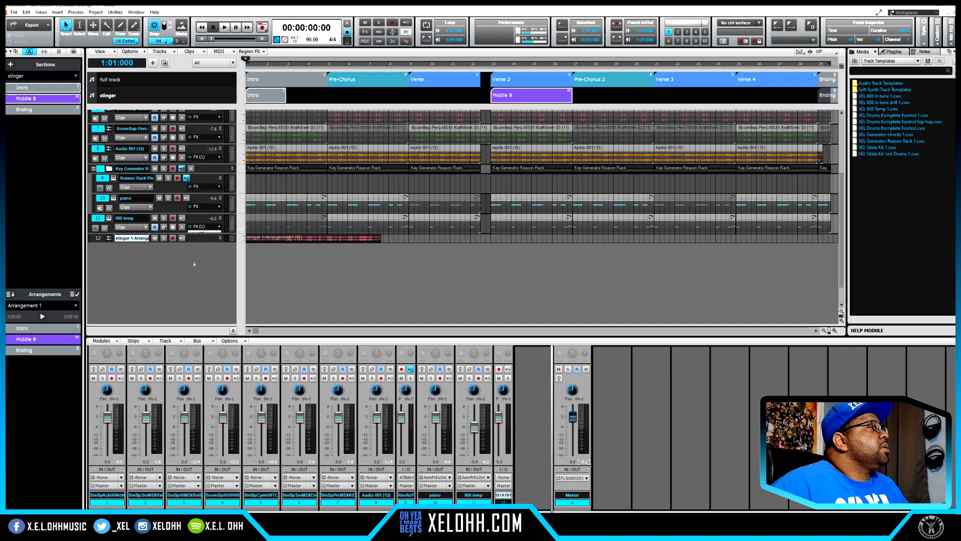
{"action": "left_click_drag", "start_coordinate": [202, 241], "coordinate": [204, 278]}
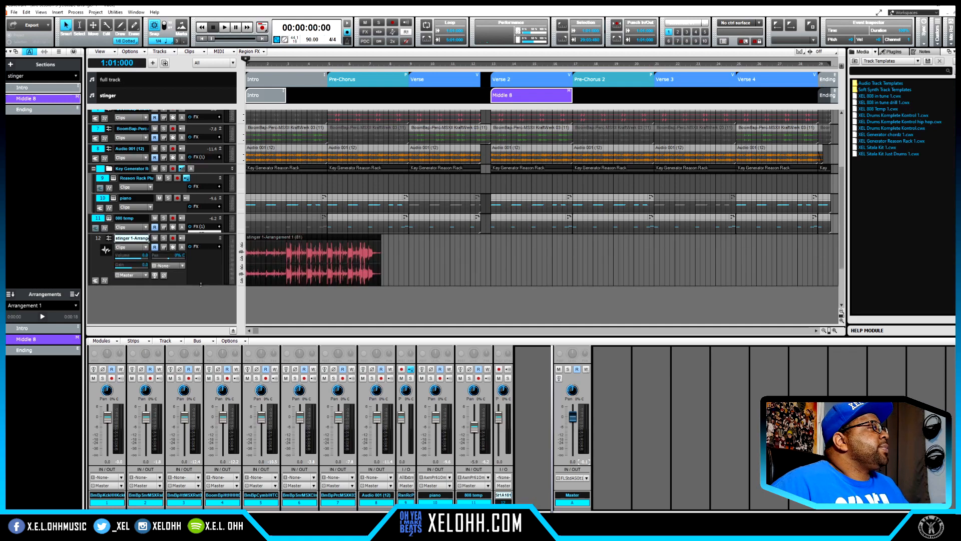
{"action": "left_click", "coordinate": [164, 239]}
{"action": "key", "text": "space"}
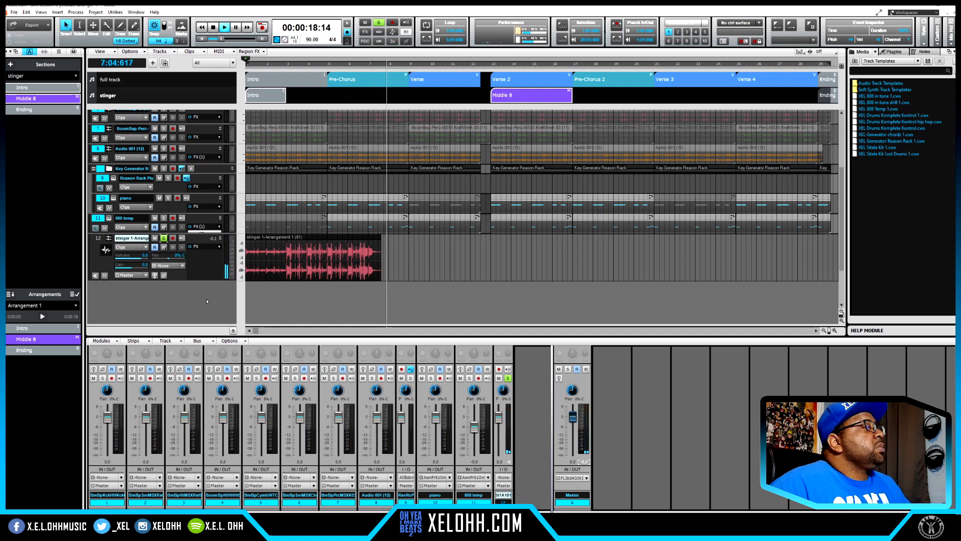
{"action": "key", "text": "space"}
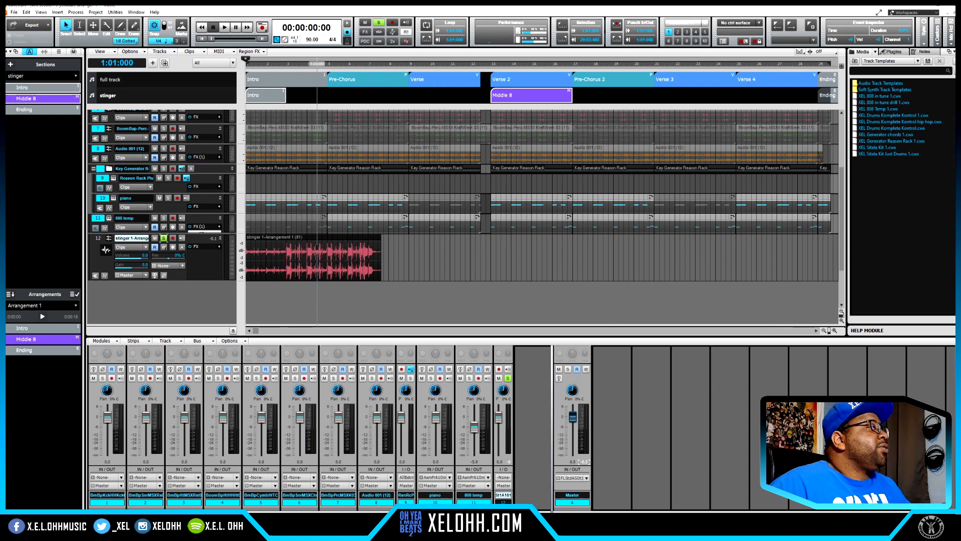
- Remove the Middle 8 section from Arrangement 1
{"action": "left_click", "coordinate": [40, 339]}
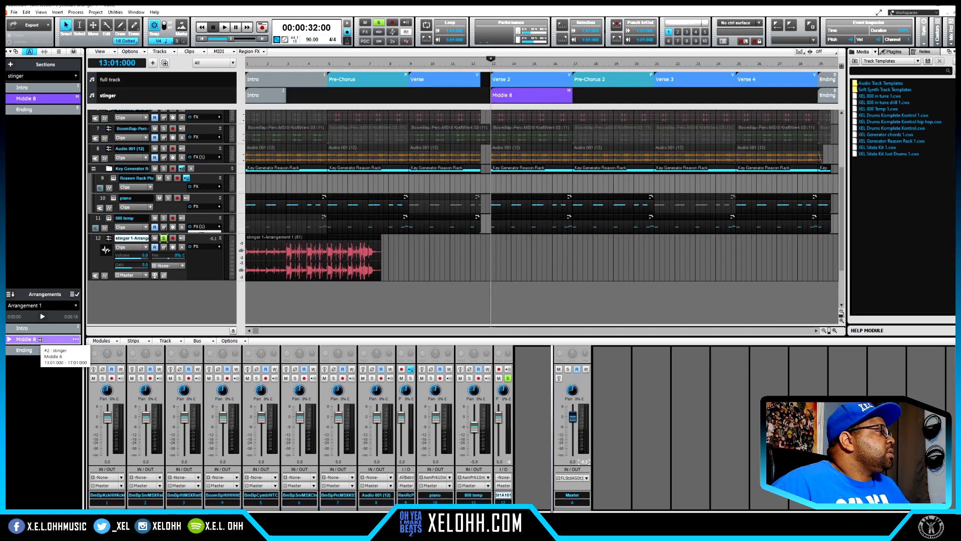
{"action": "right_click", "coordinate": [40, 339]}
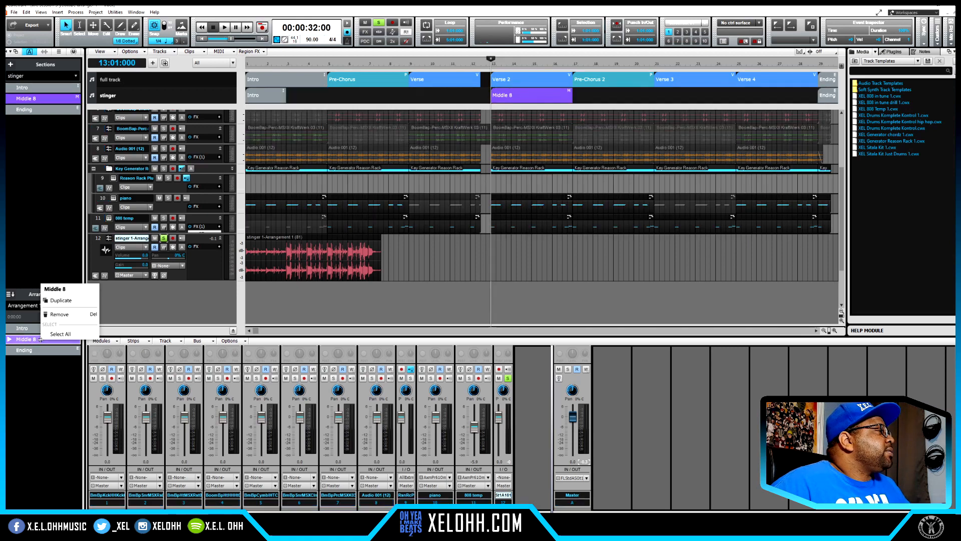
{"action": "left_click", "coordinate": [65, 317]}
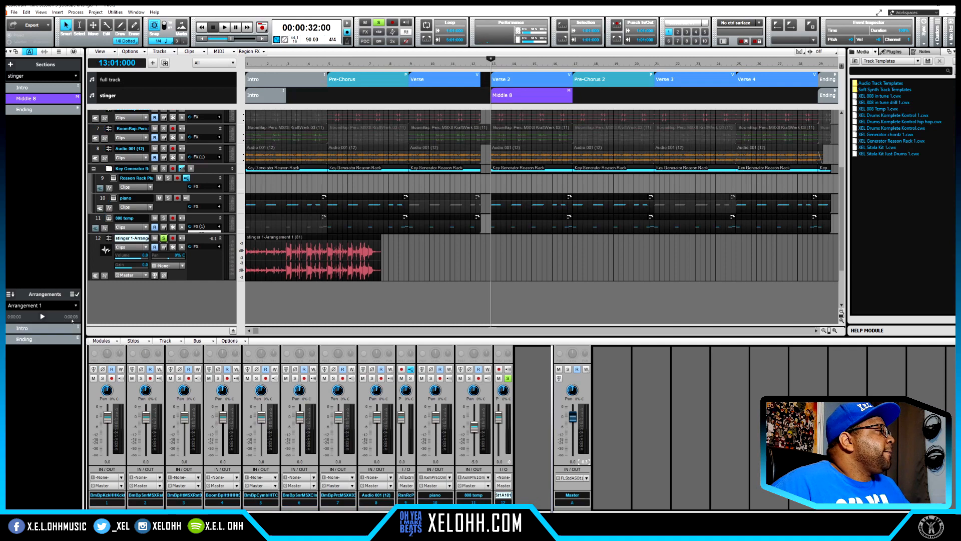
- Export the shortened Arrangement 1 as a Wave audio file named "stinger 2" to the Desktop
{"action": "left_click", "coordinate": [77, 304]}
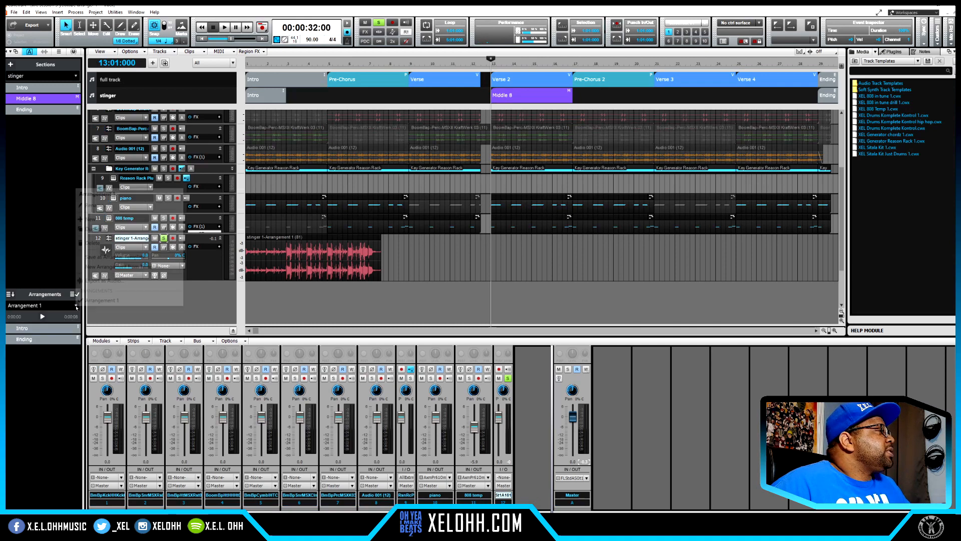
{"action": "left_click", "coordinate": [116, 281]}
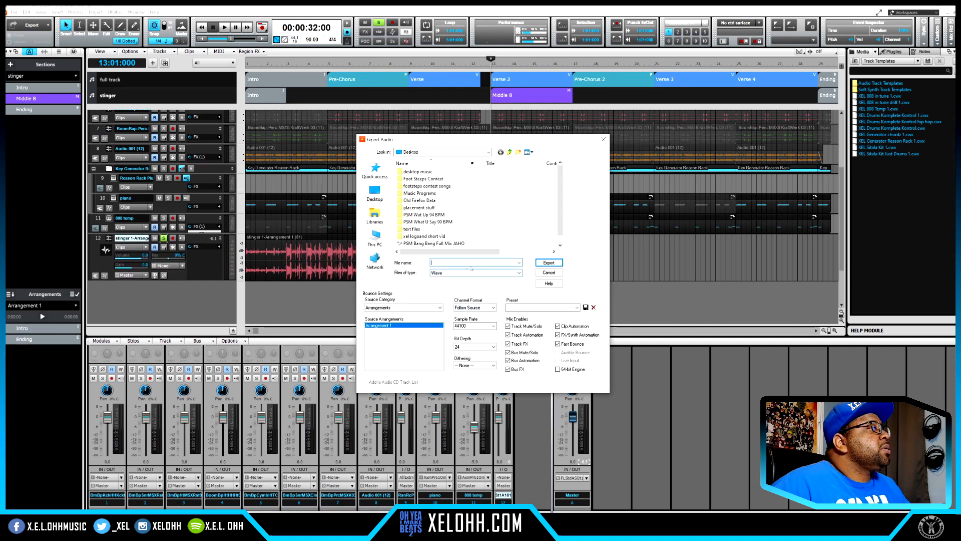
{"action": "type", "text": "st"}
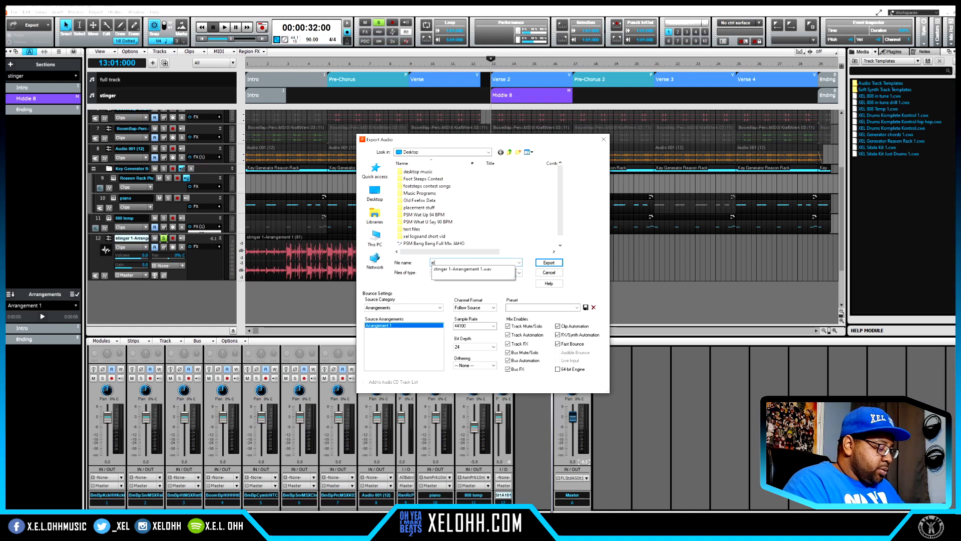
{"action": "type", "text": "inger 2"}
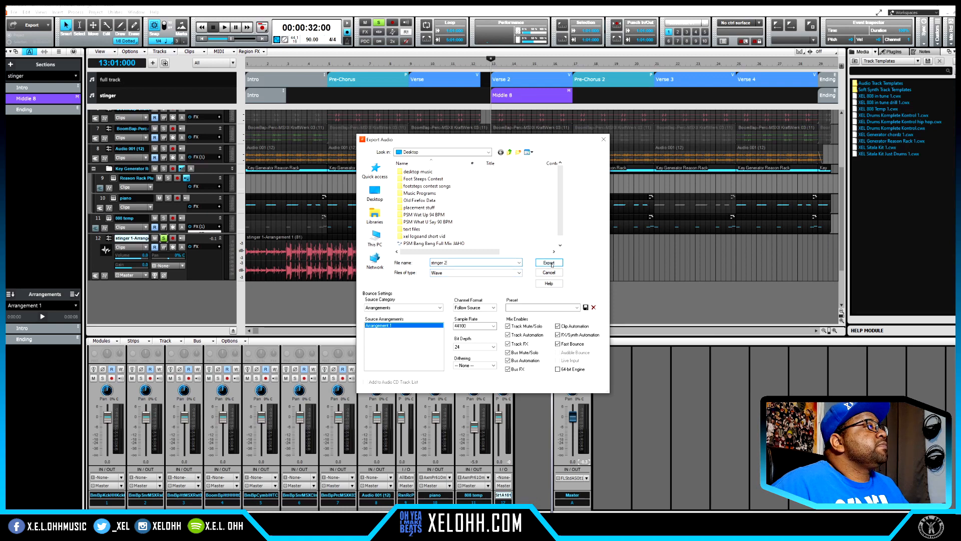
{"action": "left_click", "coordinate": [549, 263]}
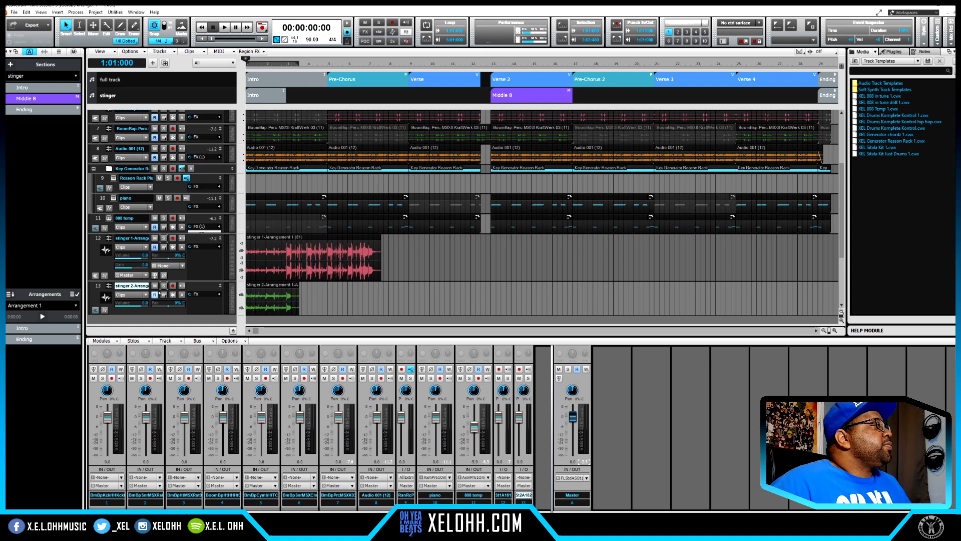
- Play back the stinger 2 audio track soloed, and place the playhead at 3:04:000, just past the end of its clip
{"action": "left_click", "coordinate": [164, 285]}
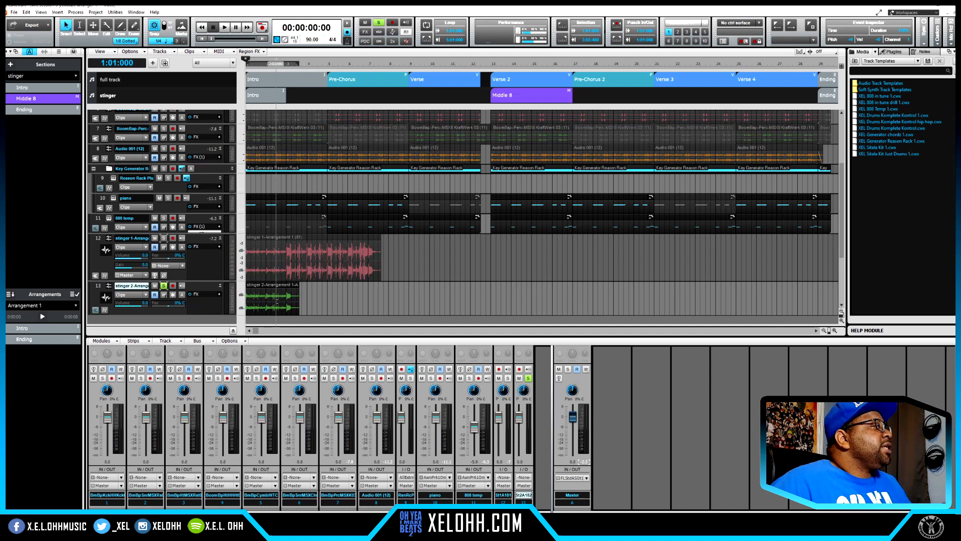
{"action": "key", "text": "space"}
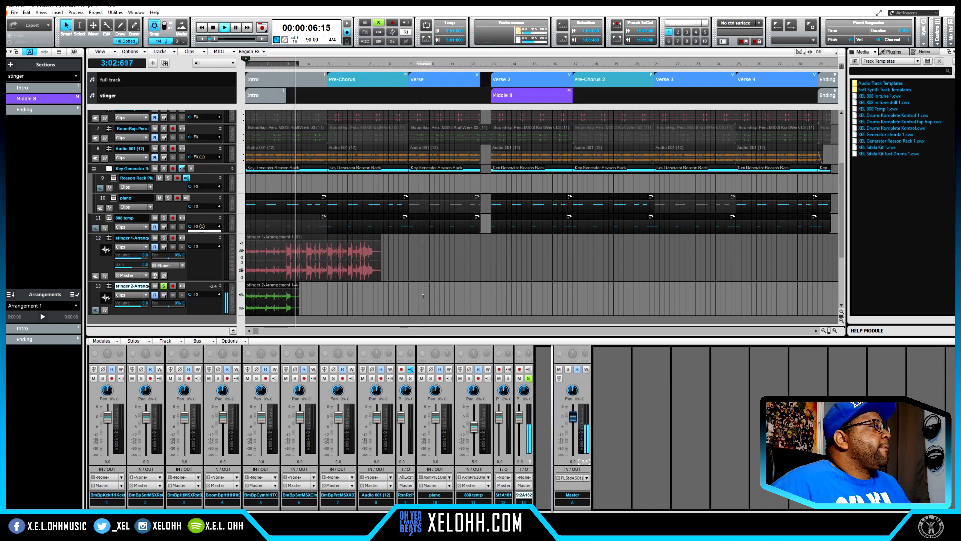
{"action": "key", "text": "space"}
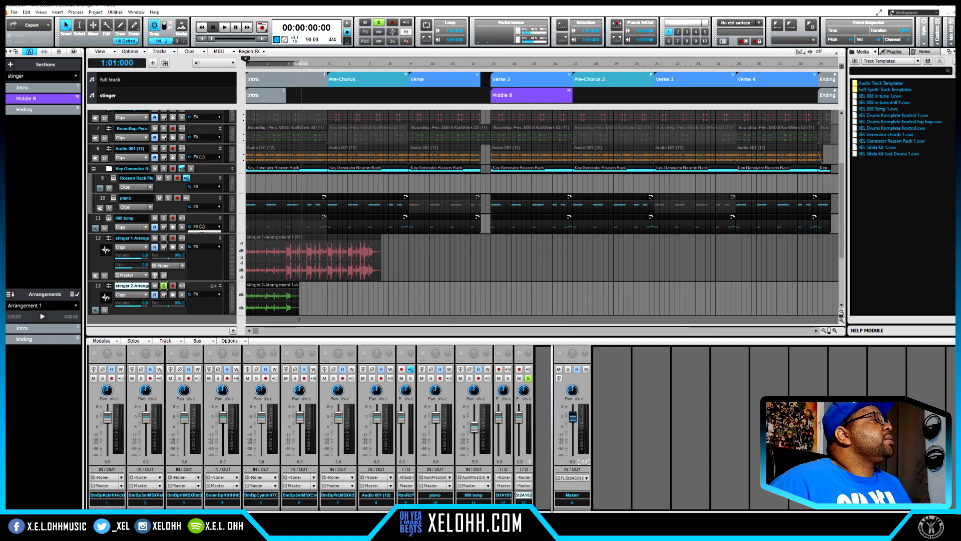
{"action": "left_click", "coordinate": [301, 63]}
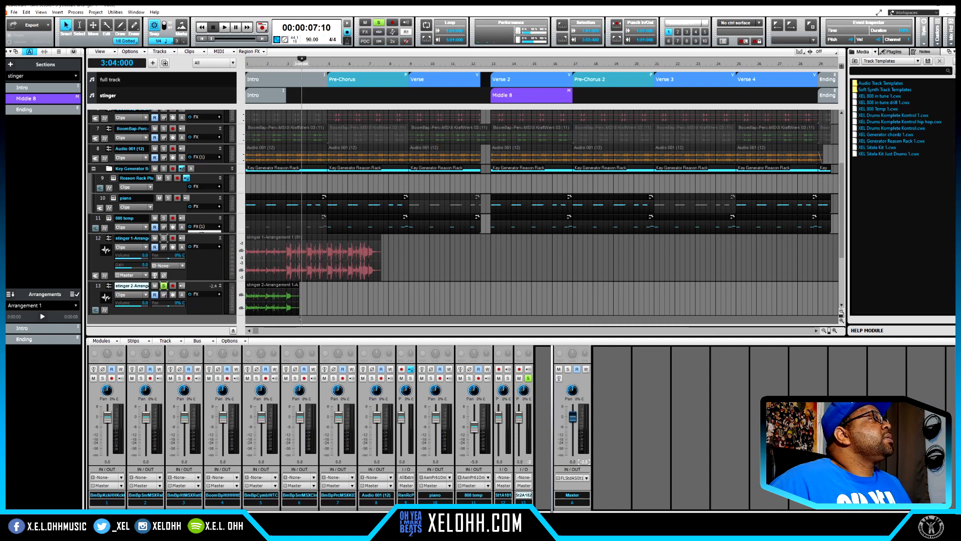